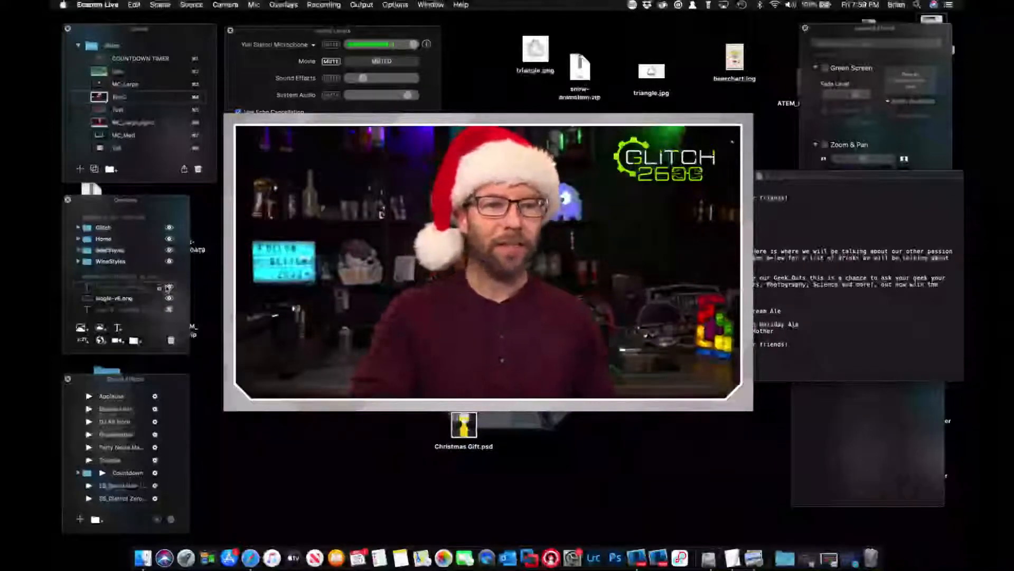
click(168, 288)
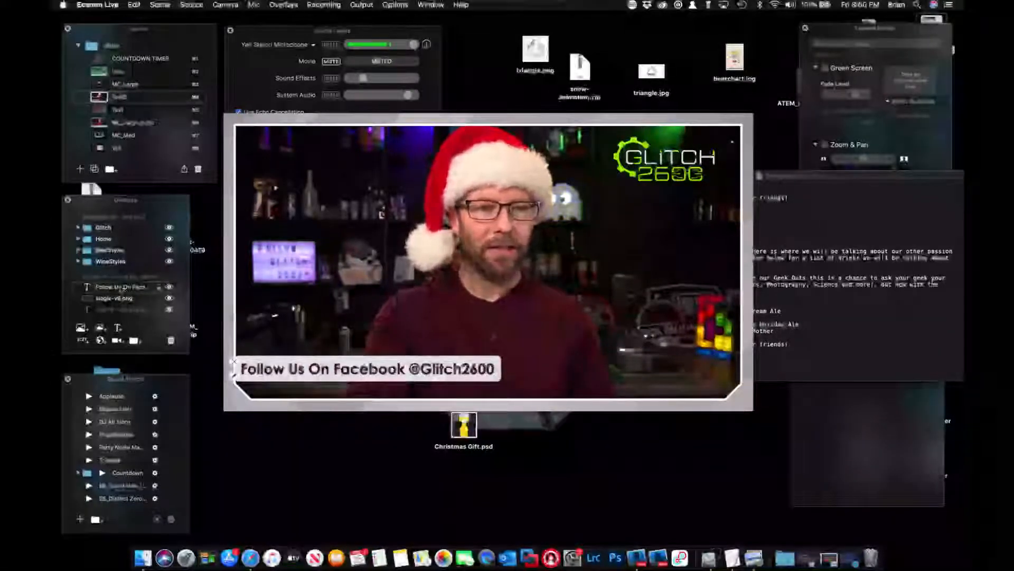
scroll(121, 291, down, 2)
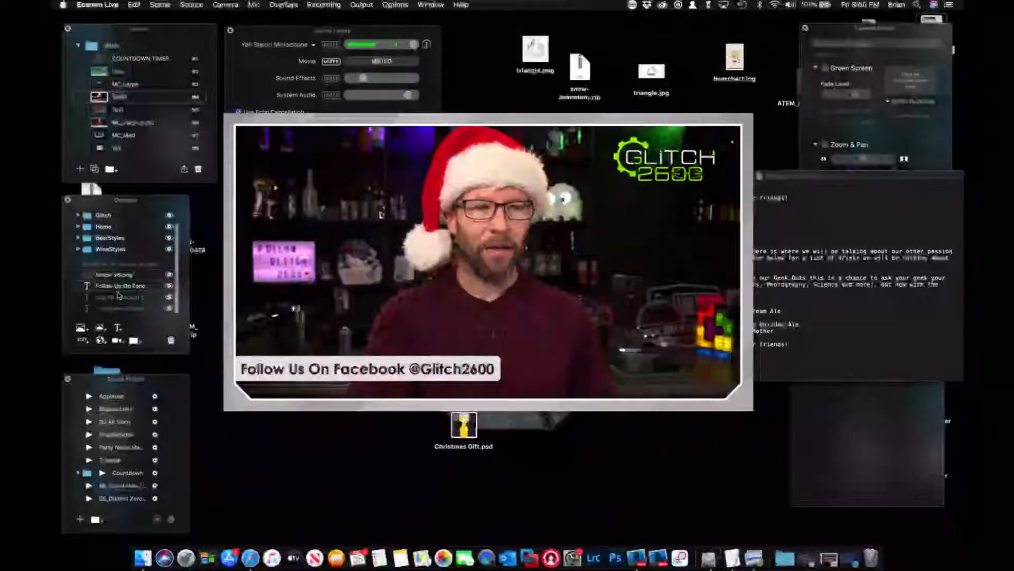
drag(119, 296, 119, 293)
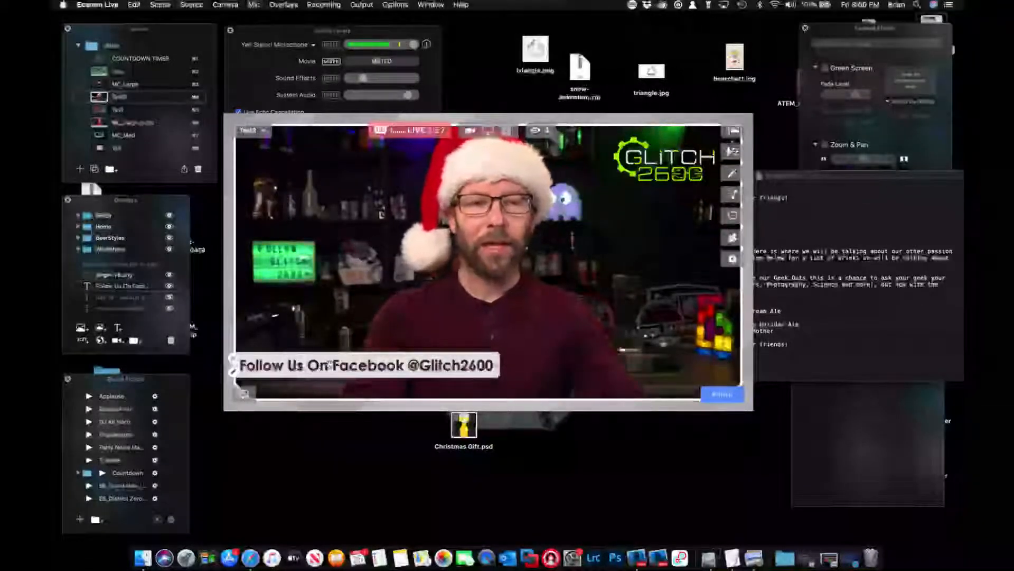
- Try duplicating the Facebook text overlay, once diagonally upward and once in a straight horizontal line, deleting each copy
drag(317, 369, 432, 329)
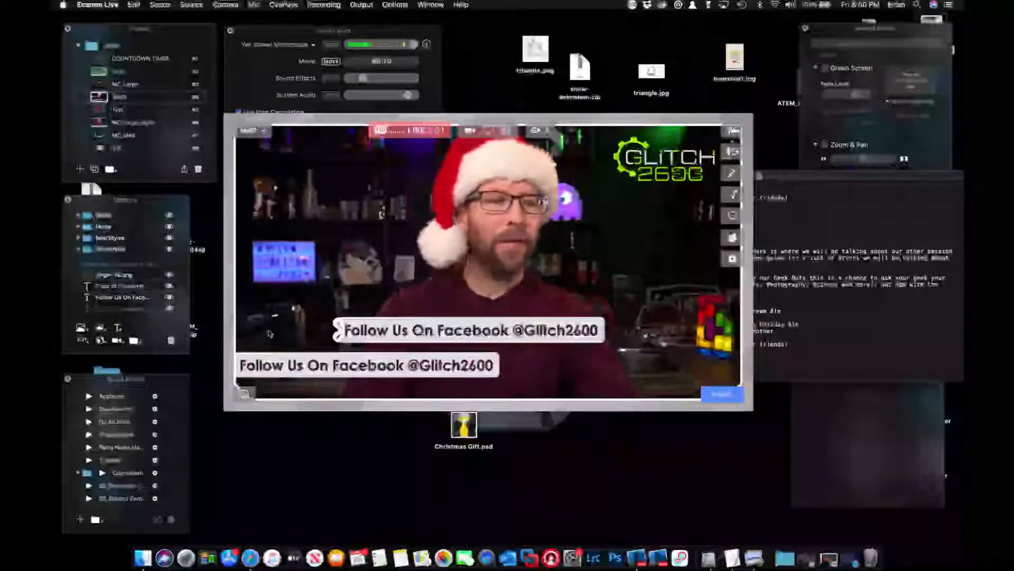
click(172, 341)
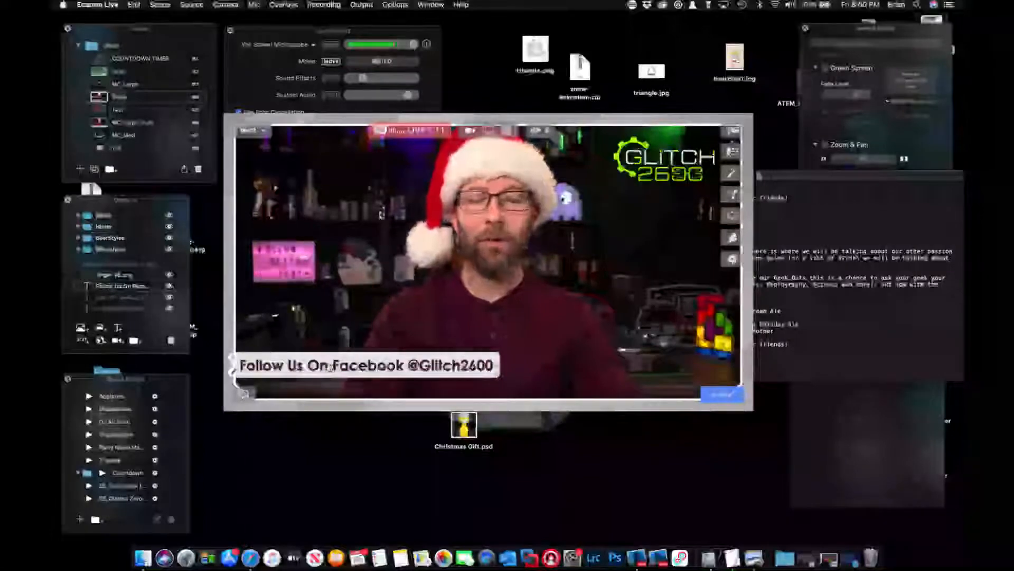
drag(331, 368, 596, 379)
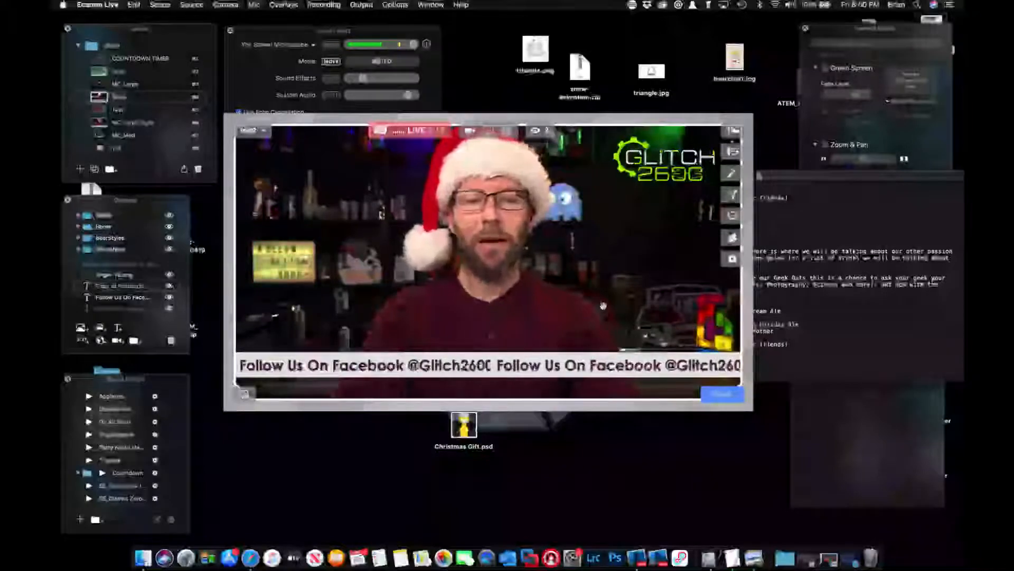
drag(600, 330, 441, 345)
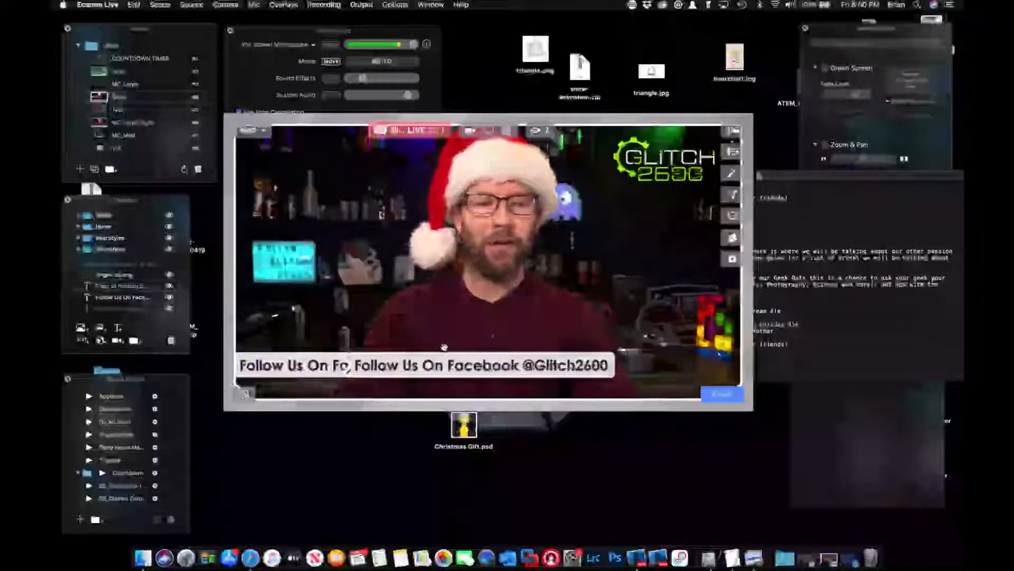
click(172, 342)
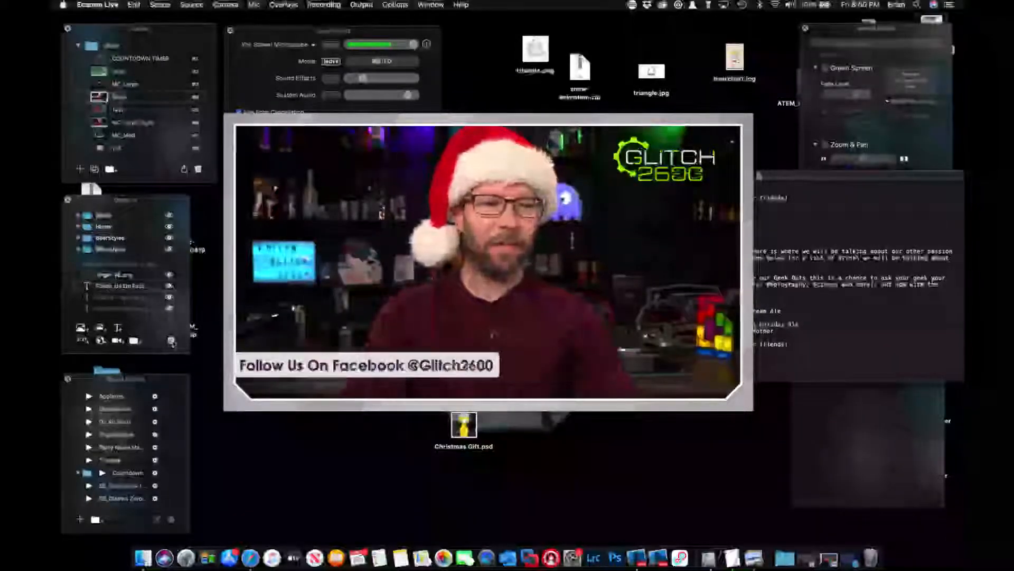
- Duplicate the Facebook text overlay straight upward twice, stacking the left-aligned copies above the original
drag(328, 368, 394, 268)
drag(389, 228, 385, 273)
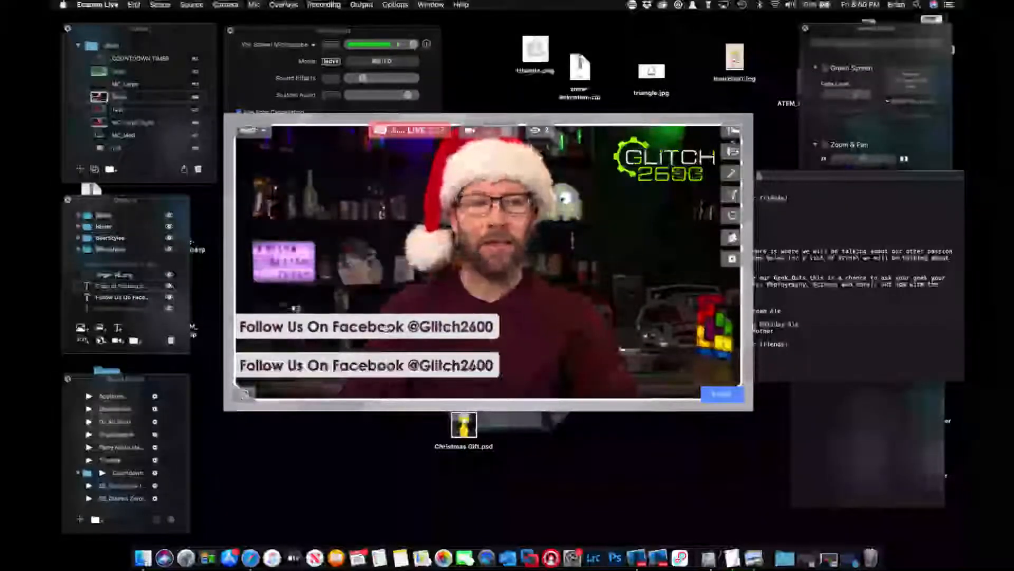
drag(386, 327, 385, 333)
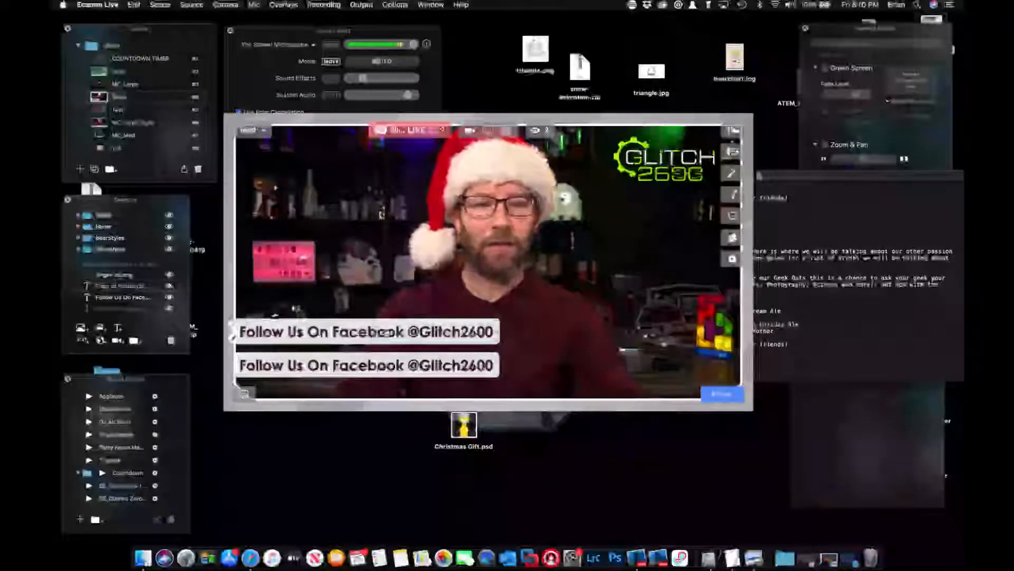
drag(377, 331, 384, 294)
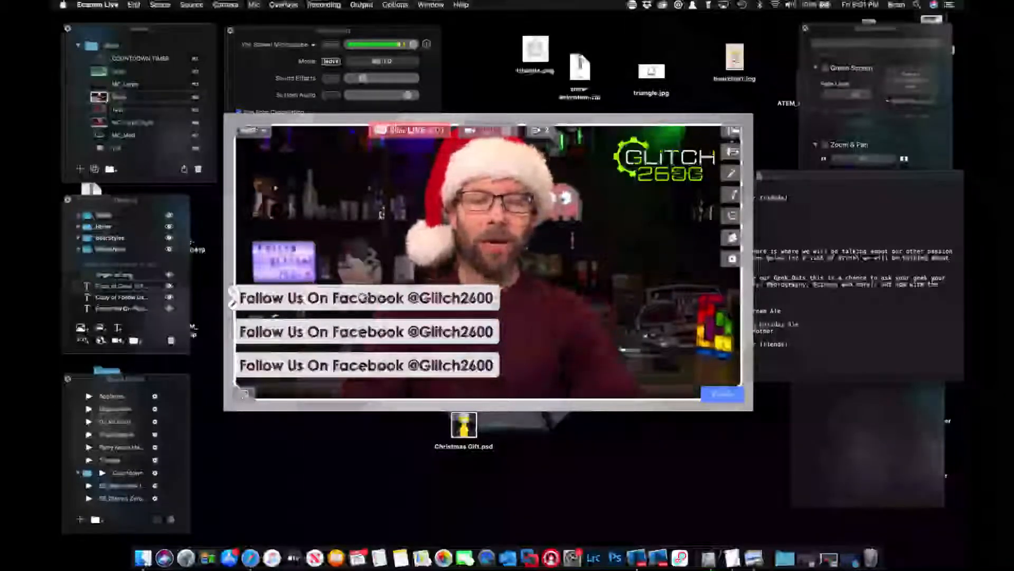
- Shift the uppermost Facebook banner horizontally to the right, then clear the stacked Facebook banners from the scene
drag(362, 298, 513, 303)
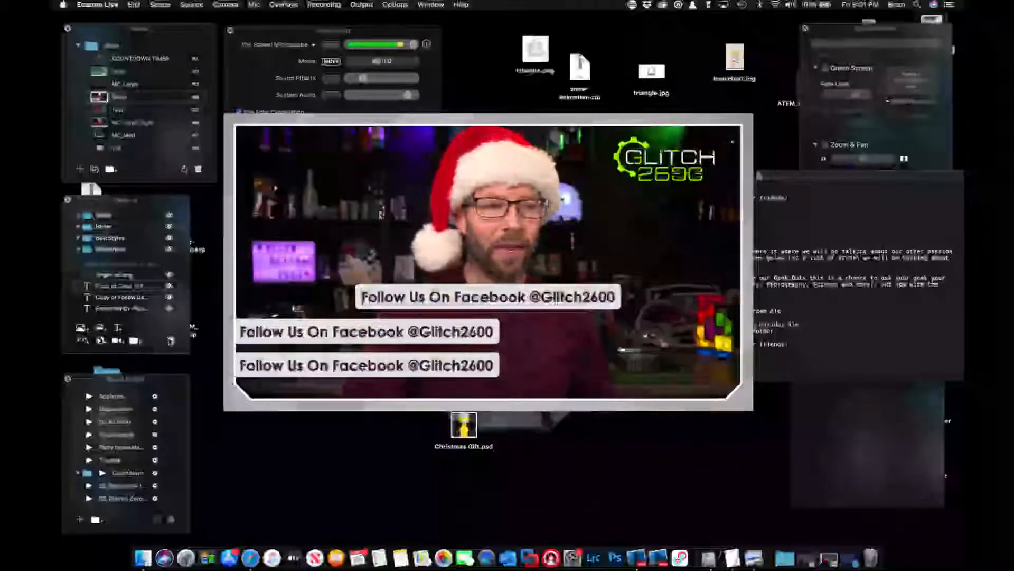
click(171, 342)
click(171, 341)
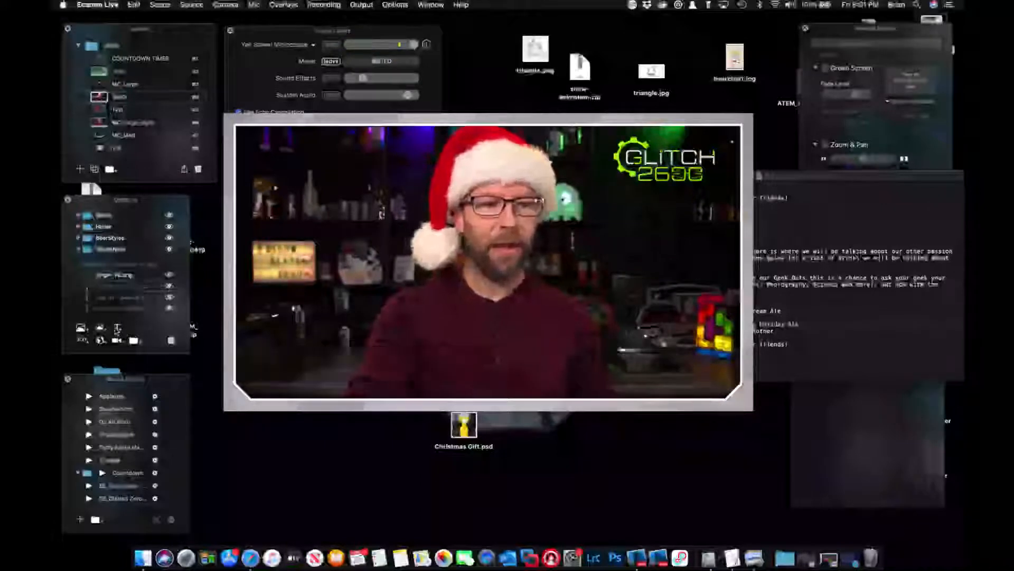
- Add a text overlay reading "Host1" and place it in the lower-left part of the video frame
click(117, 328)
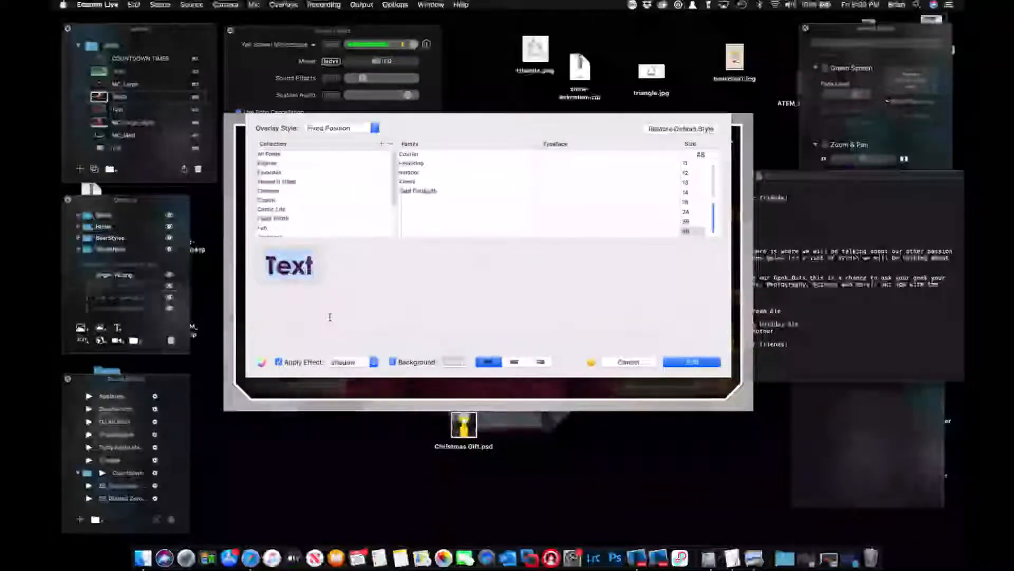
text(Host)
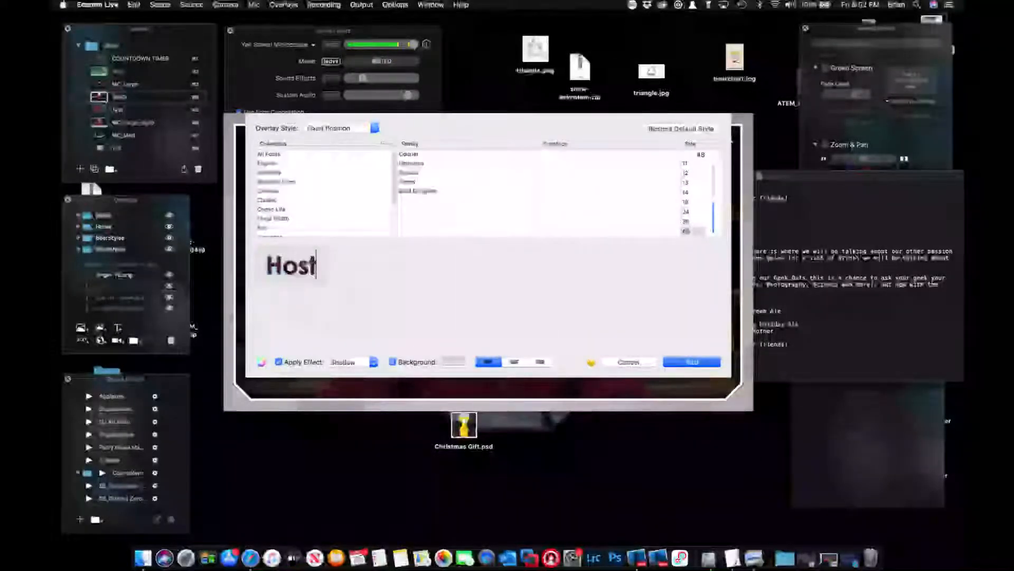
text(1)
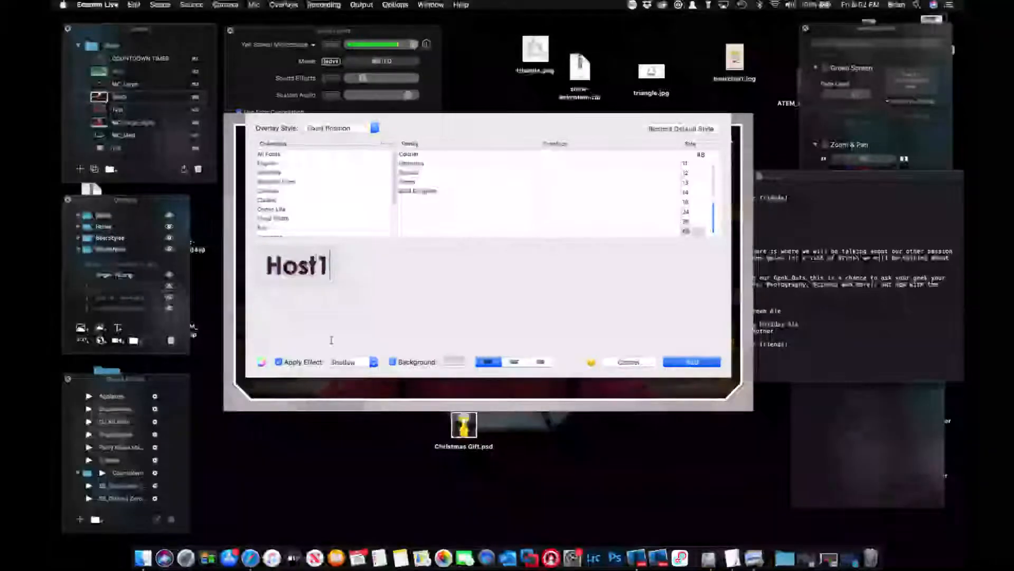
click(705, 363)
drag(492, 314, 305, 361)
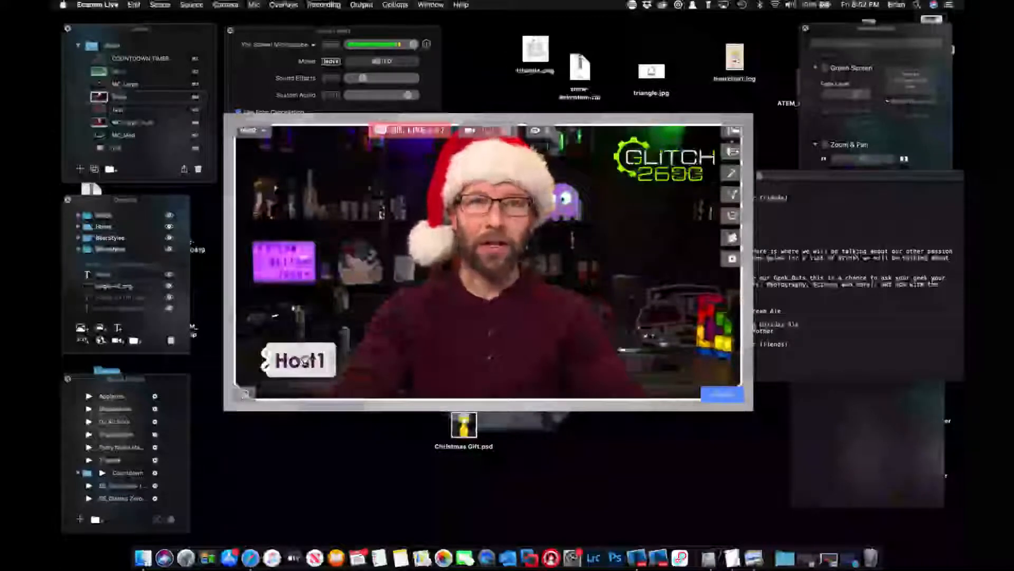
- Duplicate the Host1 overlay in line at the frame's lower middle and lower right, and relabel the copies Host2 and Host3
drag(303, 360, 478, 384)
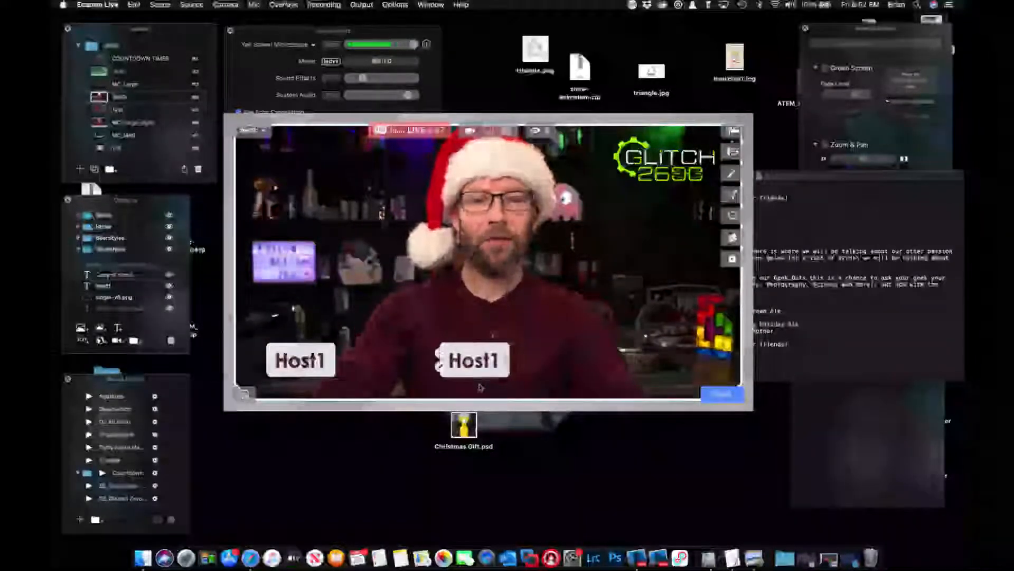
drag(479, 377, 661, 378)
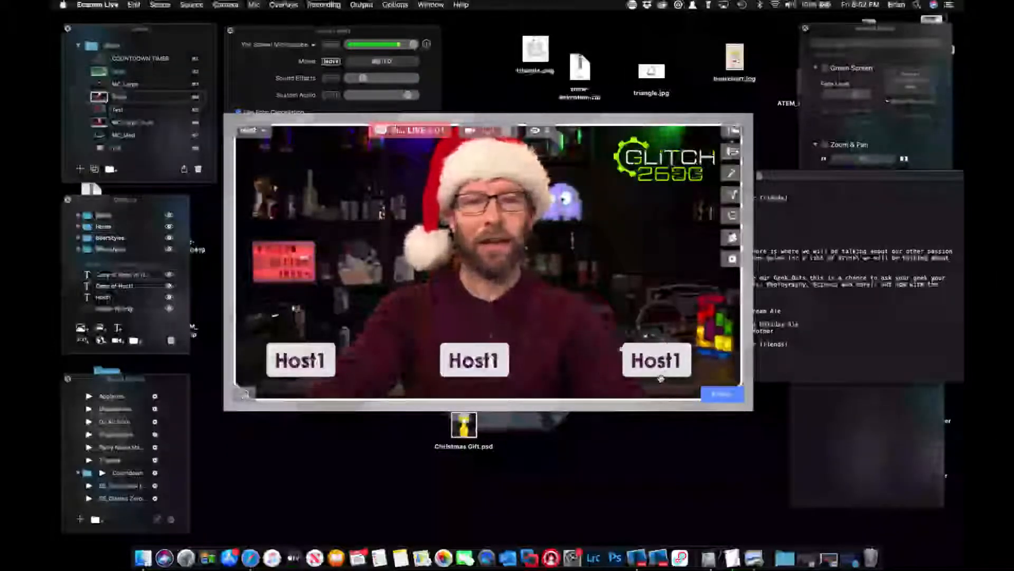
double_click(621, 362)
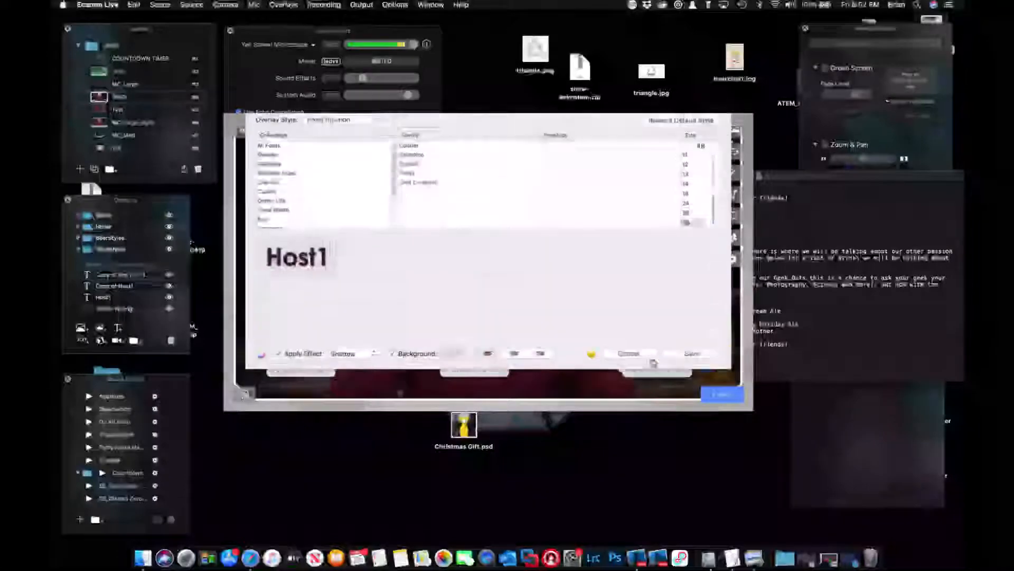
key(BackSpace)
text(3)
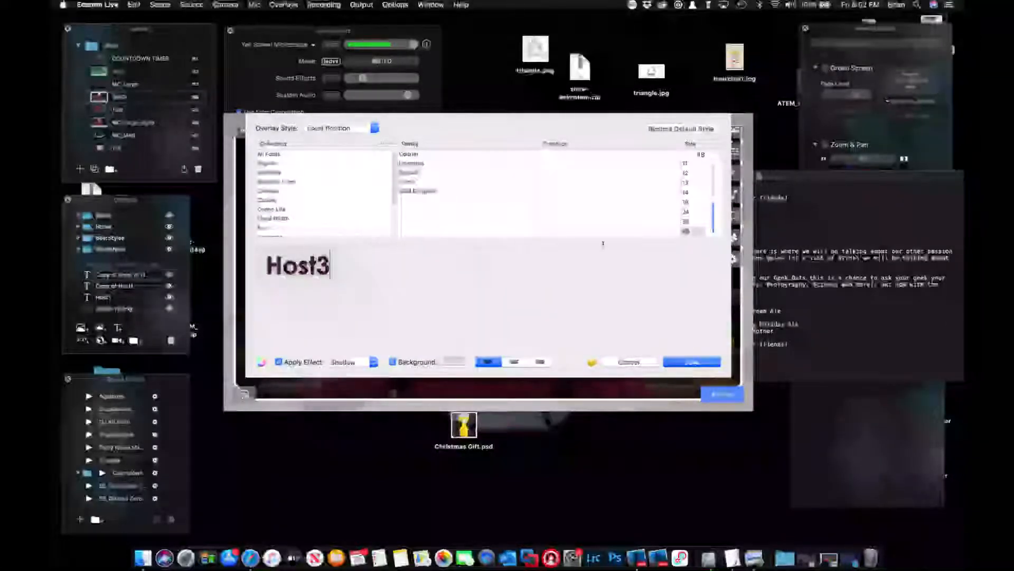
click(708, 361)
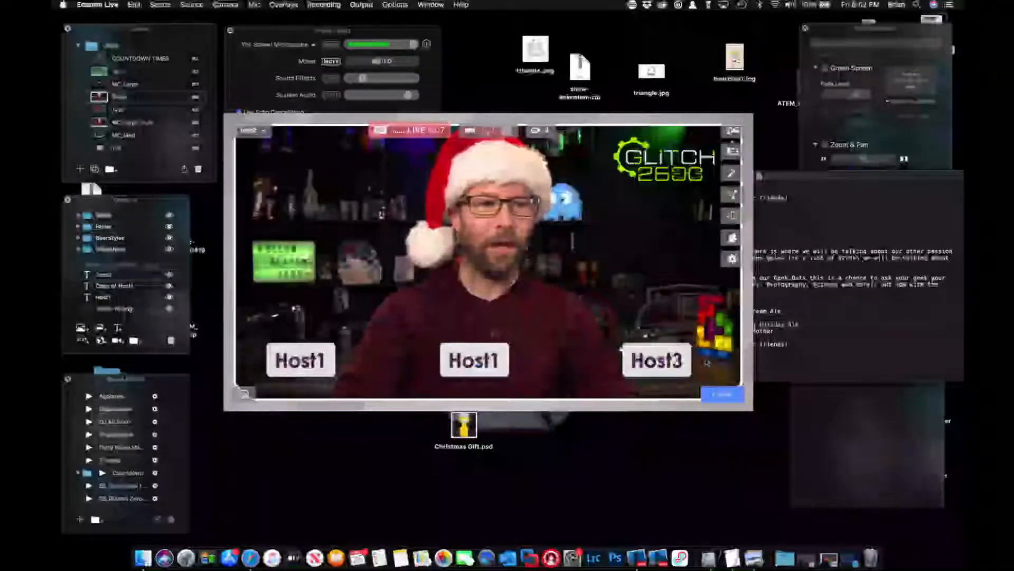
double_click(492, 361)
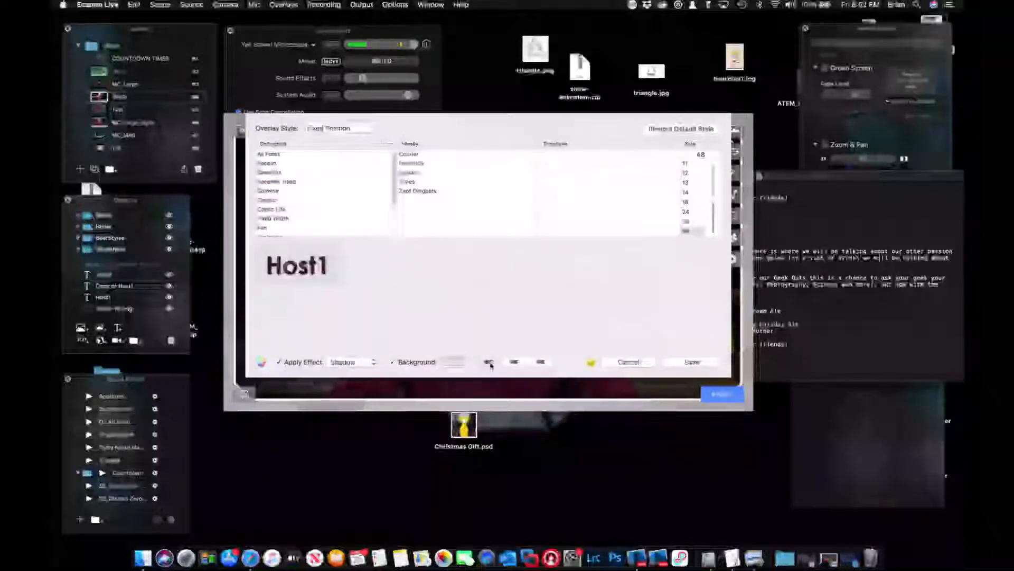
key(BackSpace)
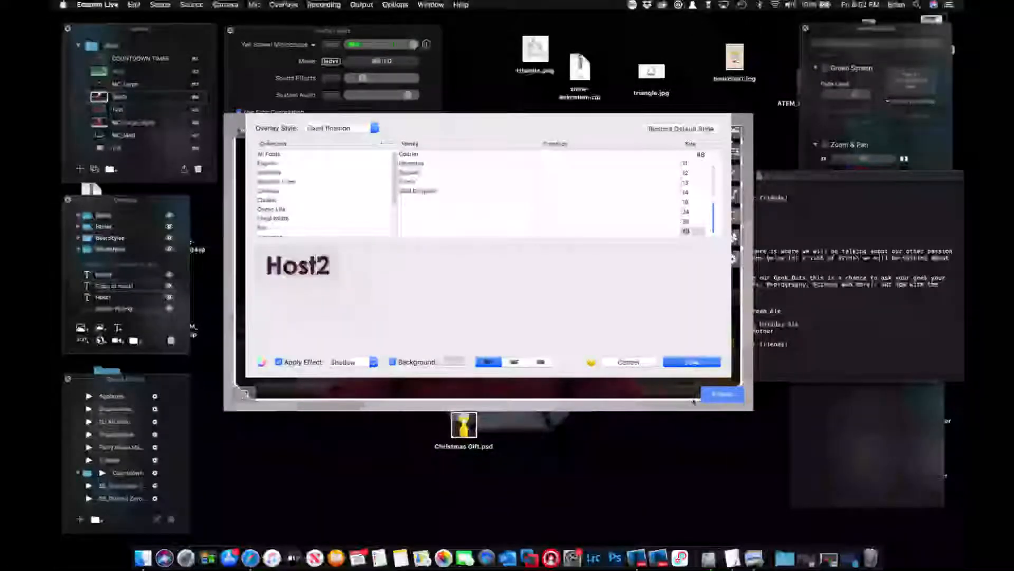
click(690, 363)
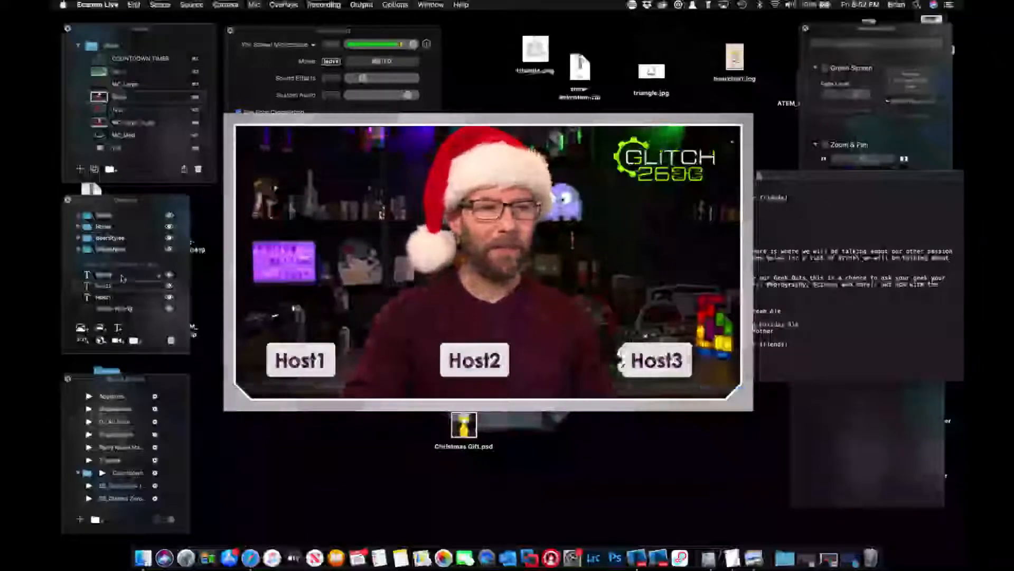
- Delete the Host2 and Host3 text overlays, keeping Host1
click(171, 341)
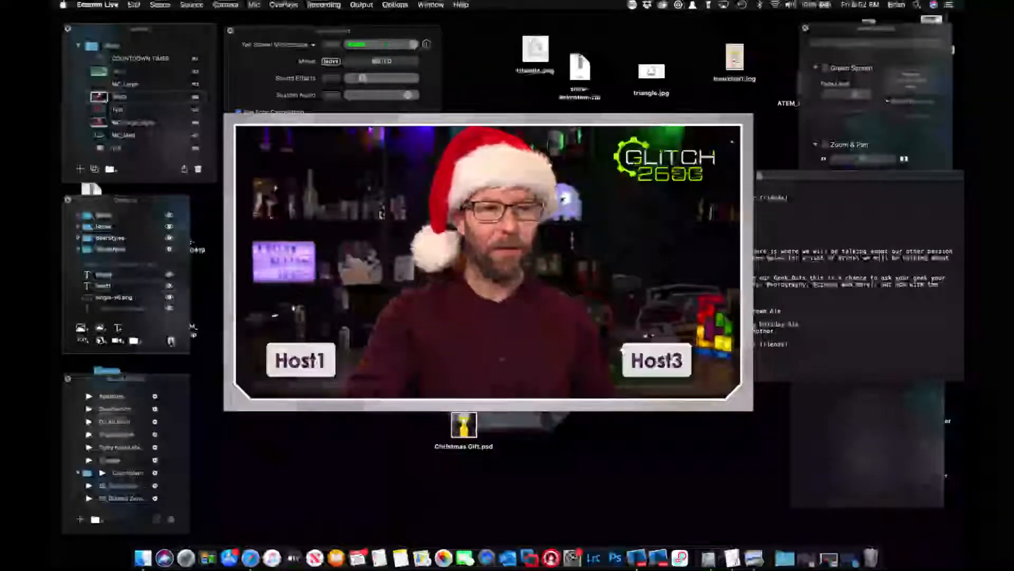
click(171, 341)
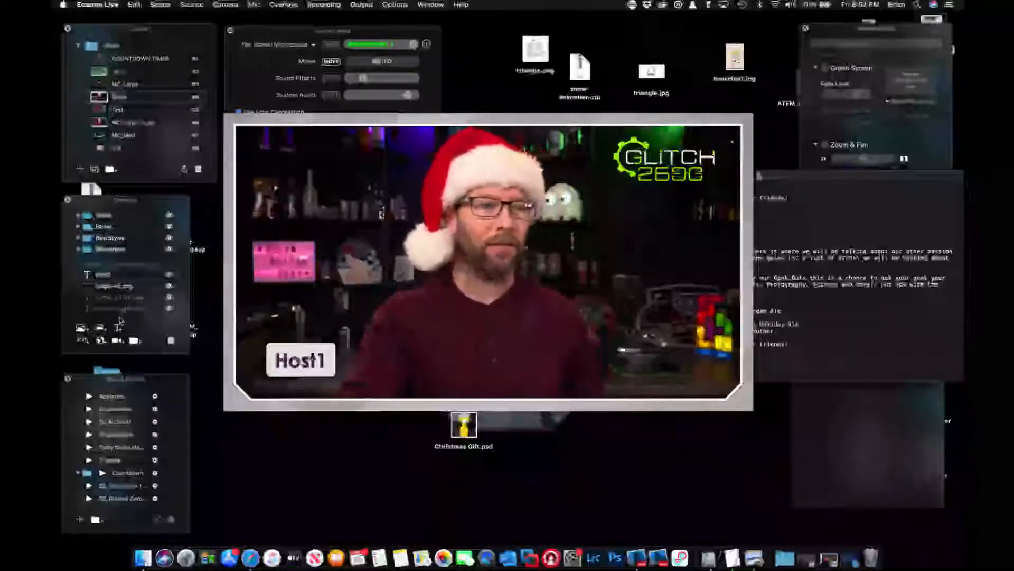
- Add a camera overlay and place it on the left side of the video frame above the Host1 label
click(116, 341)
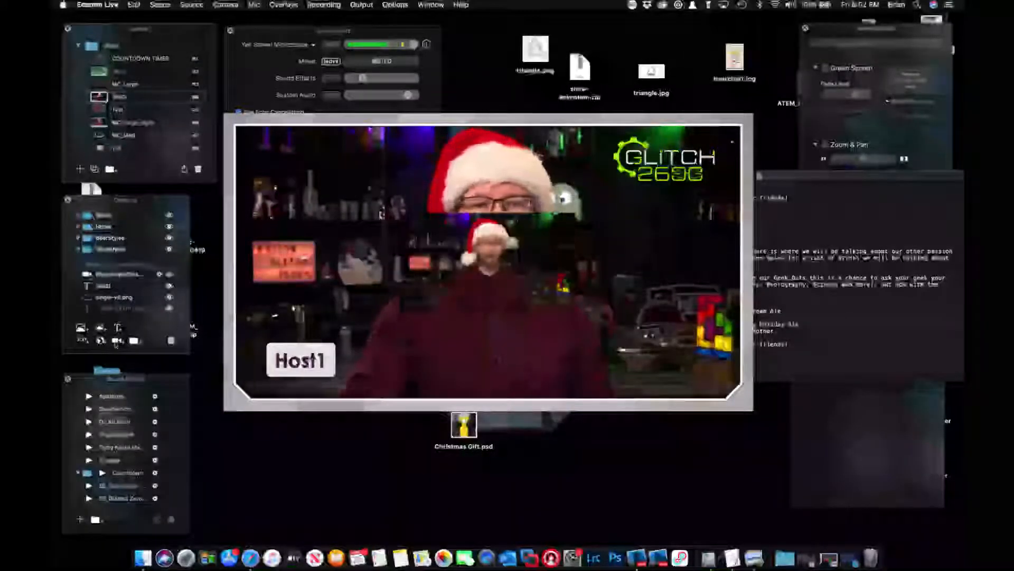
drag(492, 255, 336, 240)
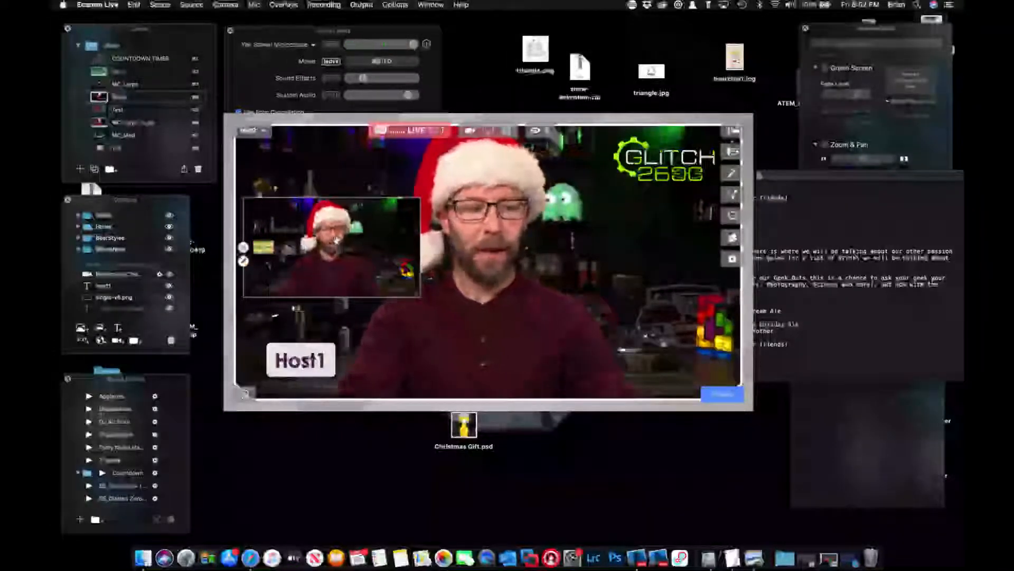
- Duplicate the camera overlay in a straight horizontal line onto the right half of the video frame
drag(334, 240, 359, 240)
drag(501, 274, 519, 274)
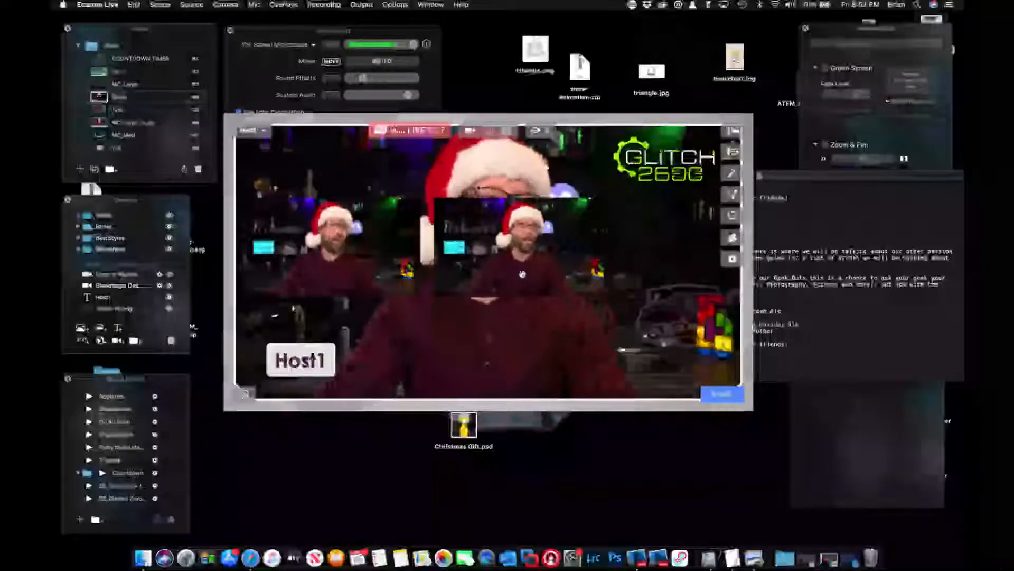
drag(521, 275, 586, 276)
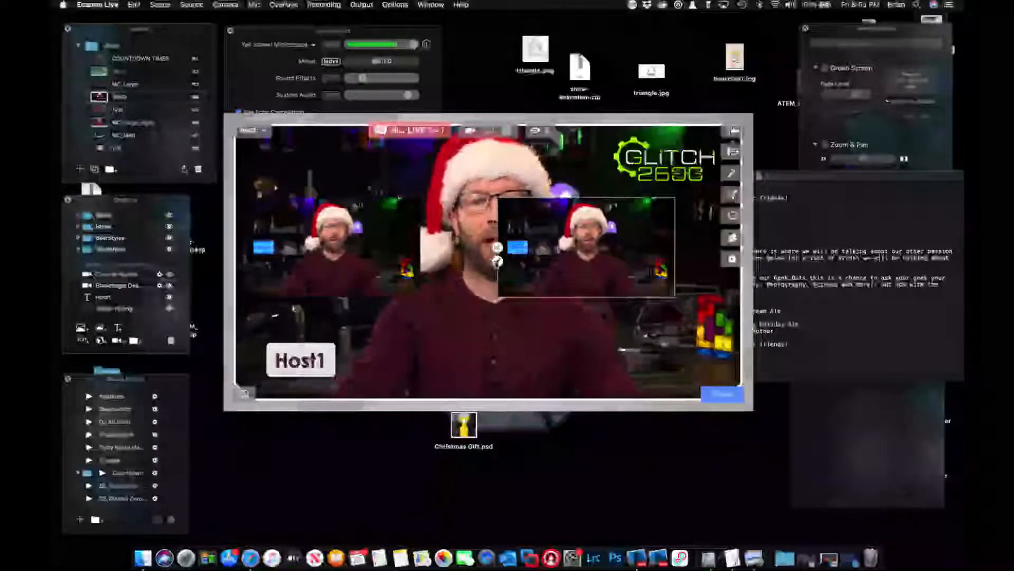
- Check the camera source choices of the duplicated camera overlay, then delete that duplicate
click(497, 261)
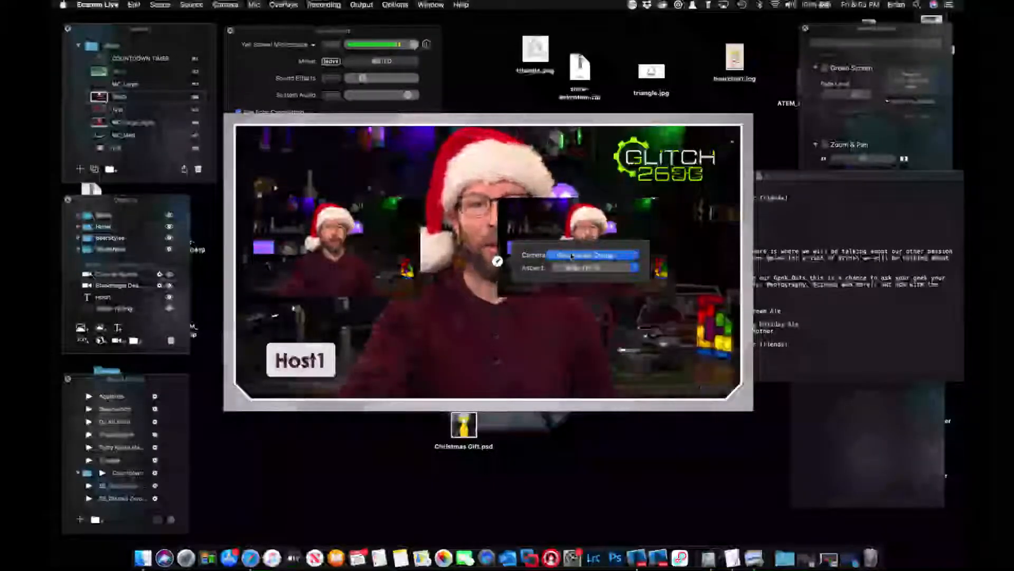
click(573, 256)
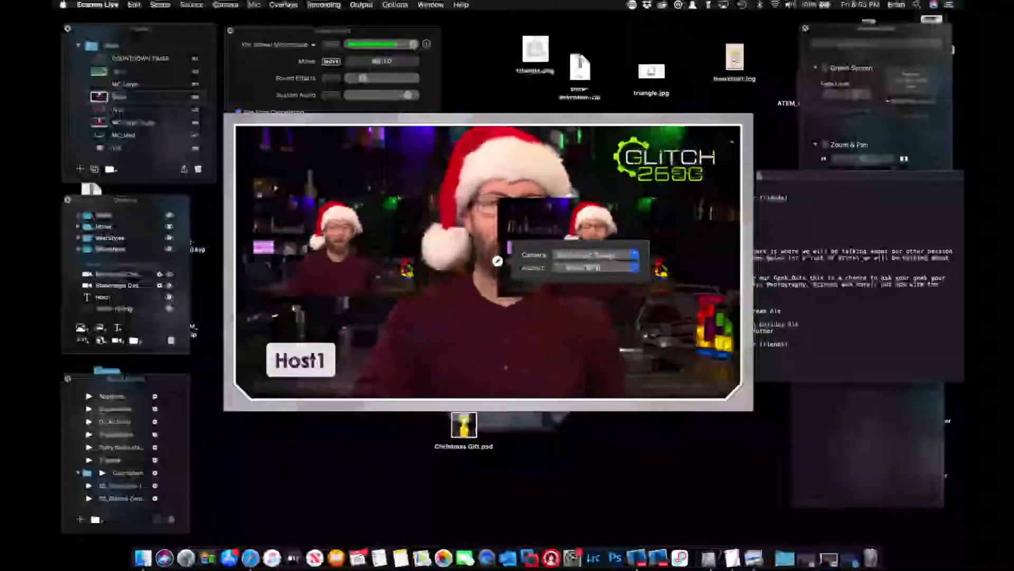
click(540, 207)
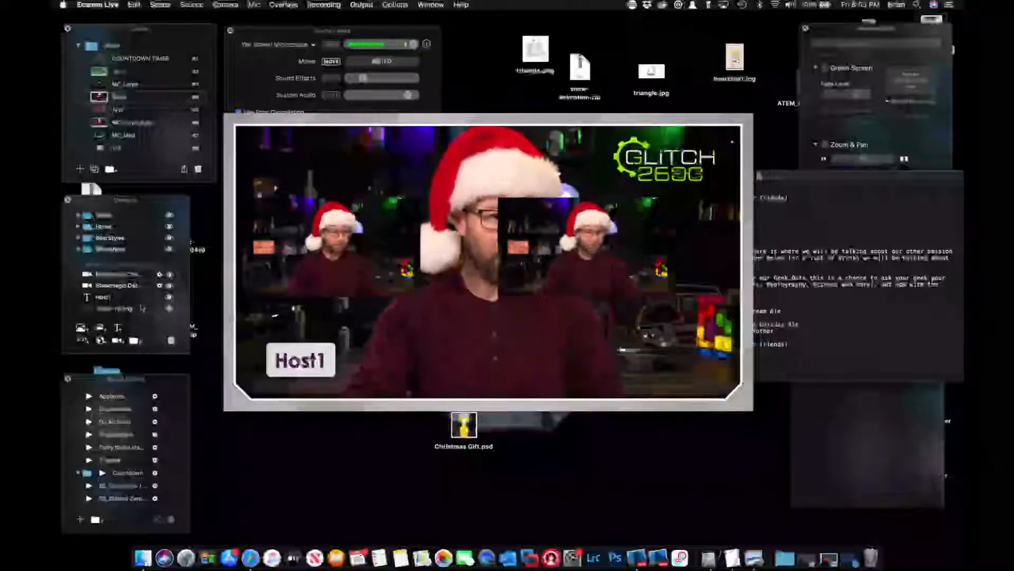
click(172, 341)
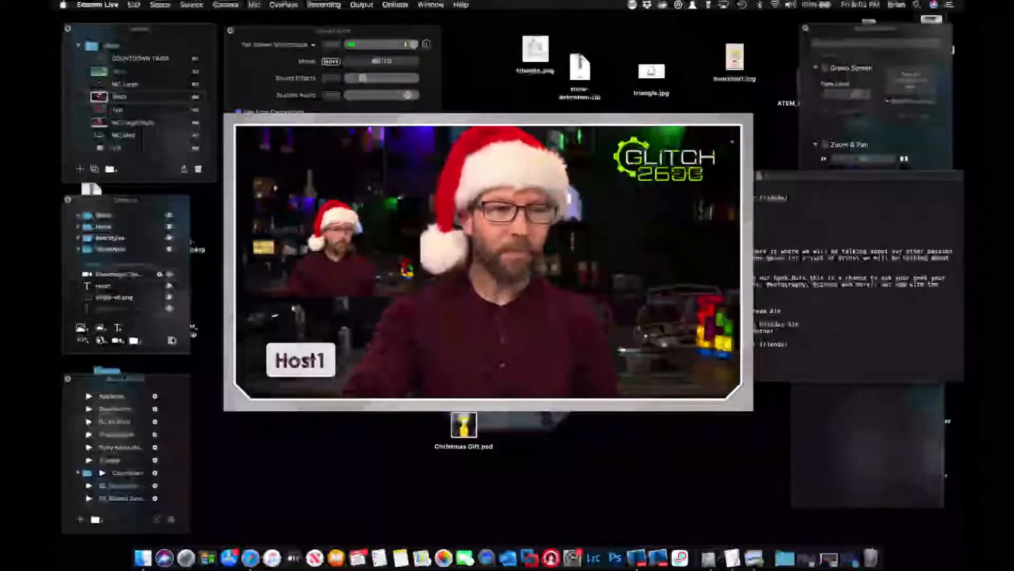
- Delete the camera overlay above the Host1 label from the scene
click(172, 341)
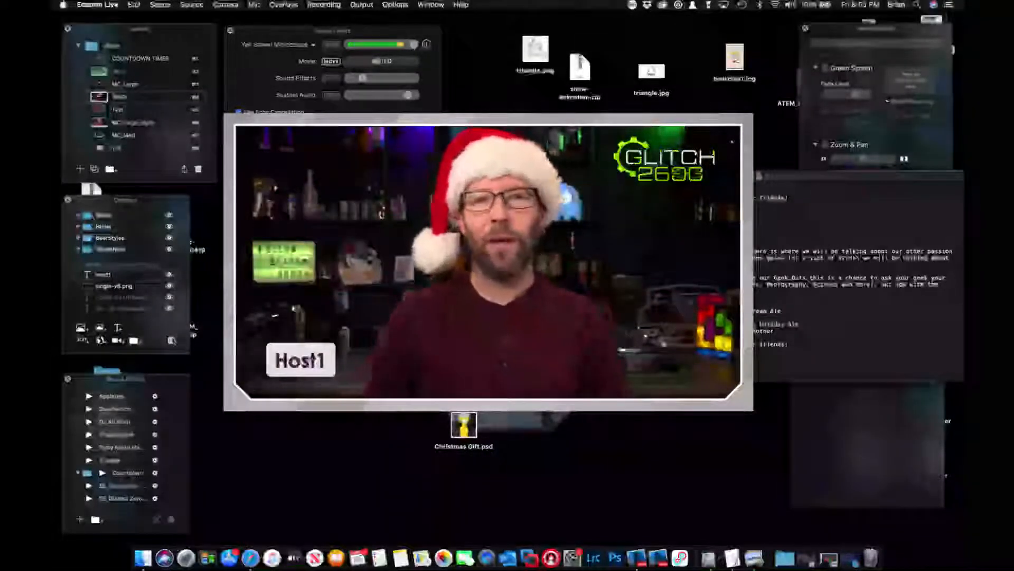
mouse_move(392, 354)
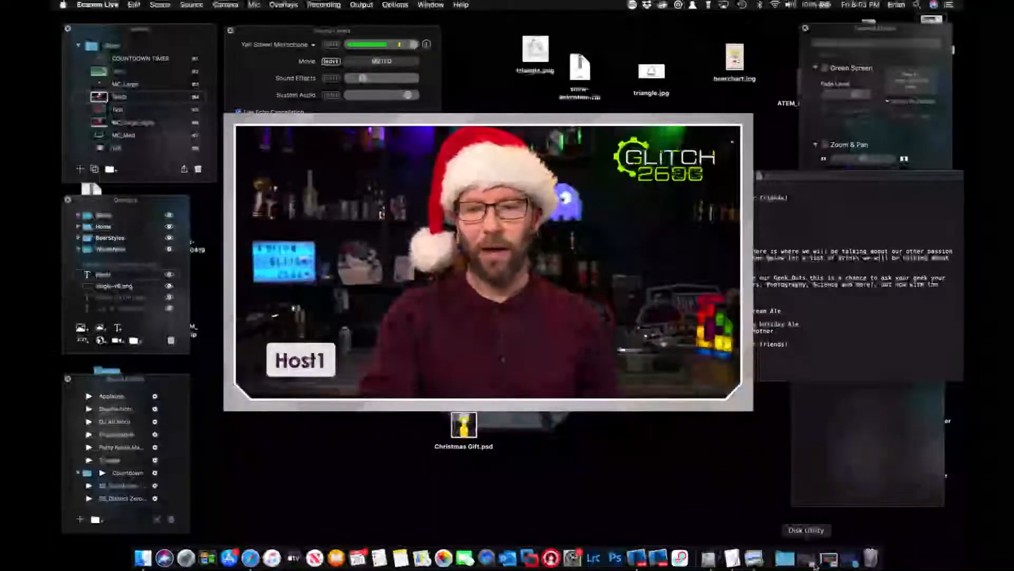
- Switch to Safari and look for sample text in the Facebook stream's title field and the YouTube channel content page
click(851, 558)
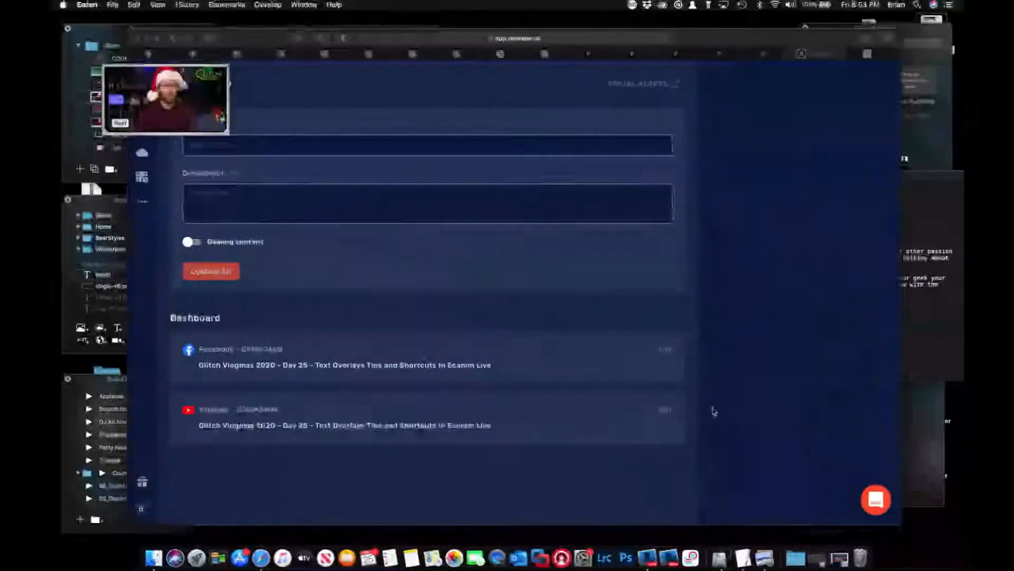
click(664, 350)
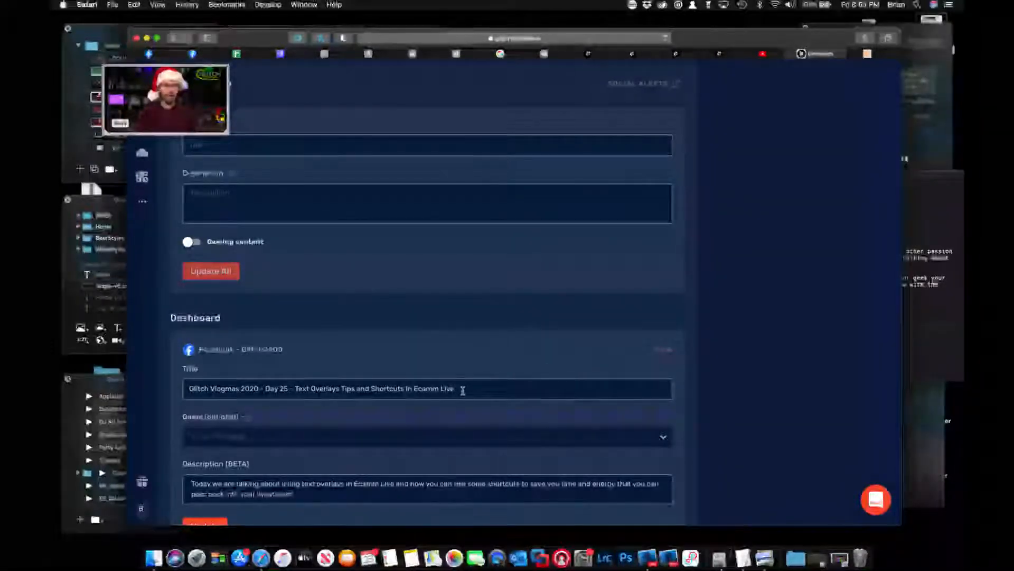
drag(462, 390, 341, 382)
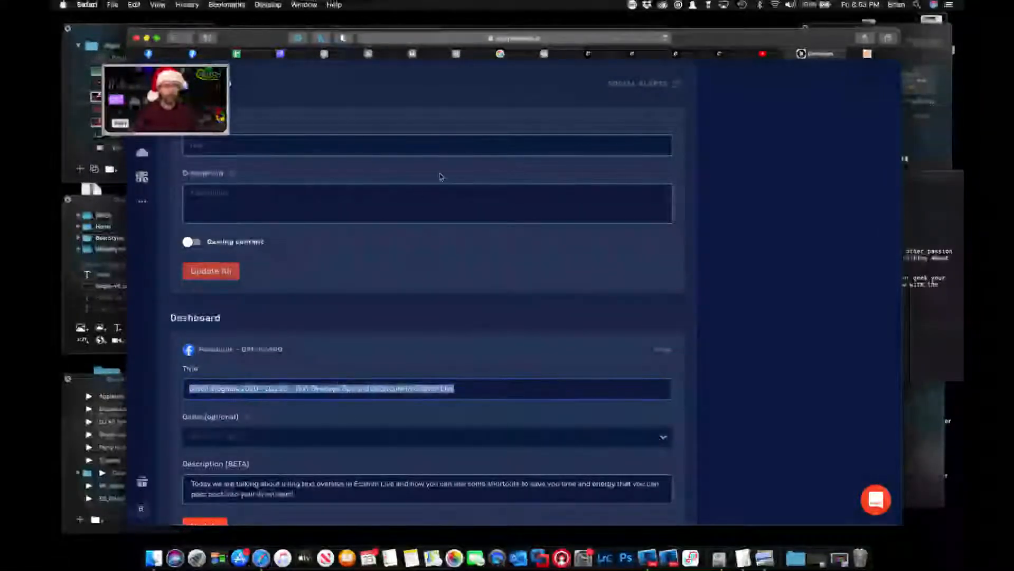
click(772, 55)
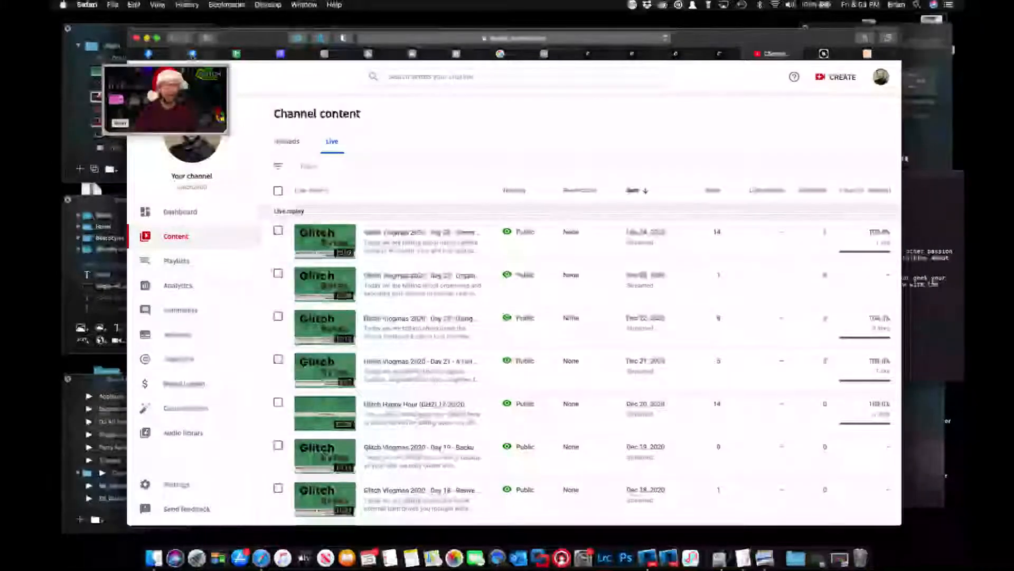
- Copy the December paragraph and YouTube link from the Vlogmas Day 24 Facebook post's description, then exit the editor without saving
click(151, 55)
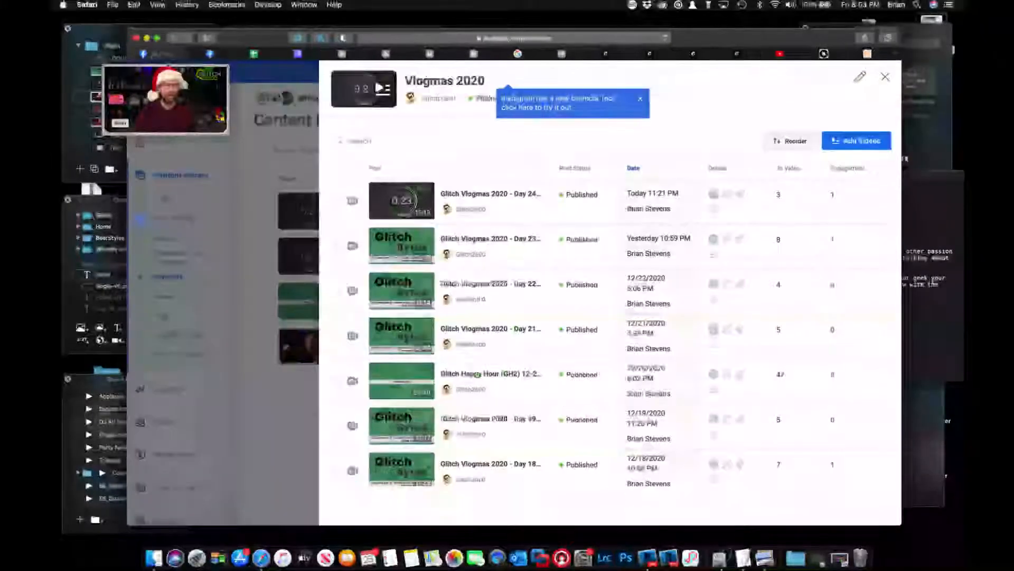
click(494, 197)
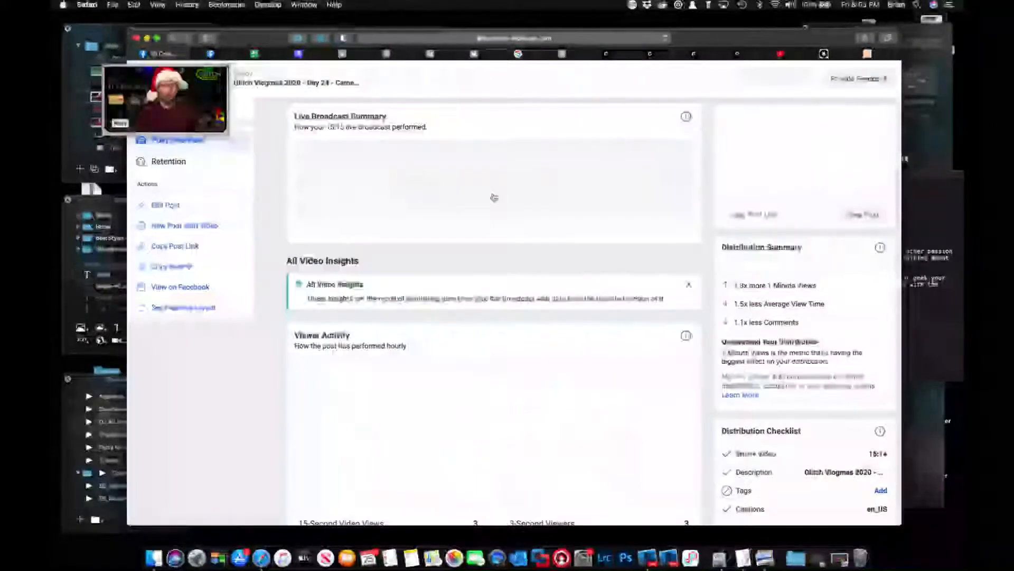
click(161, 205)
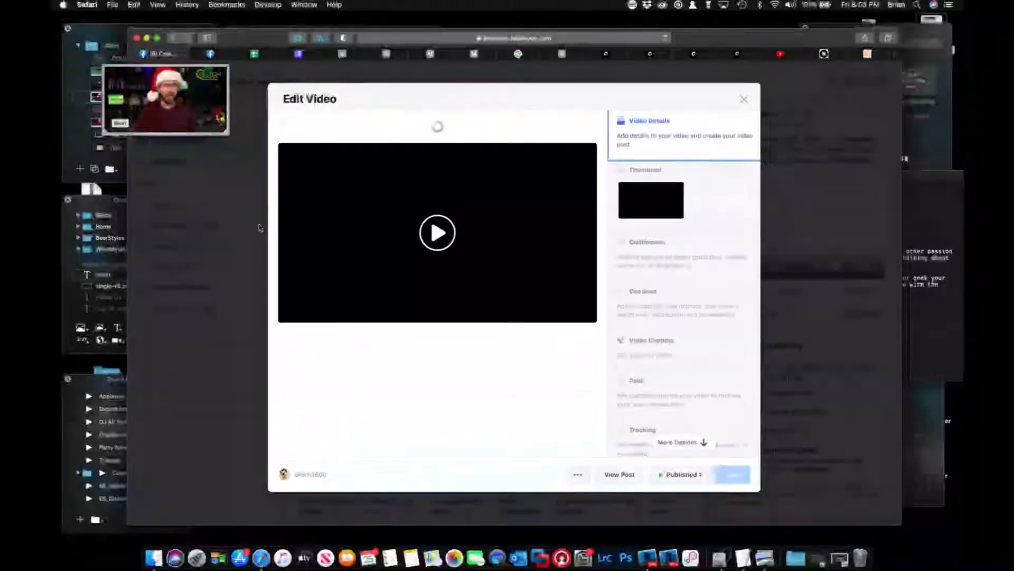
drag(447, 271, 310, 226)
key(super+c)
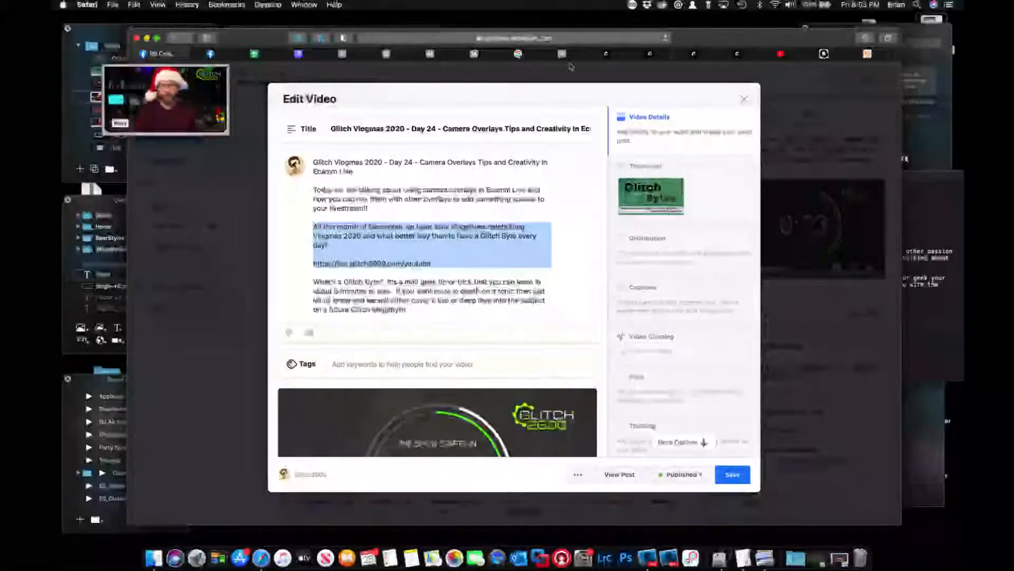
click(744, 99)
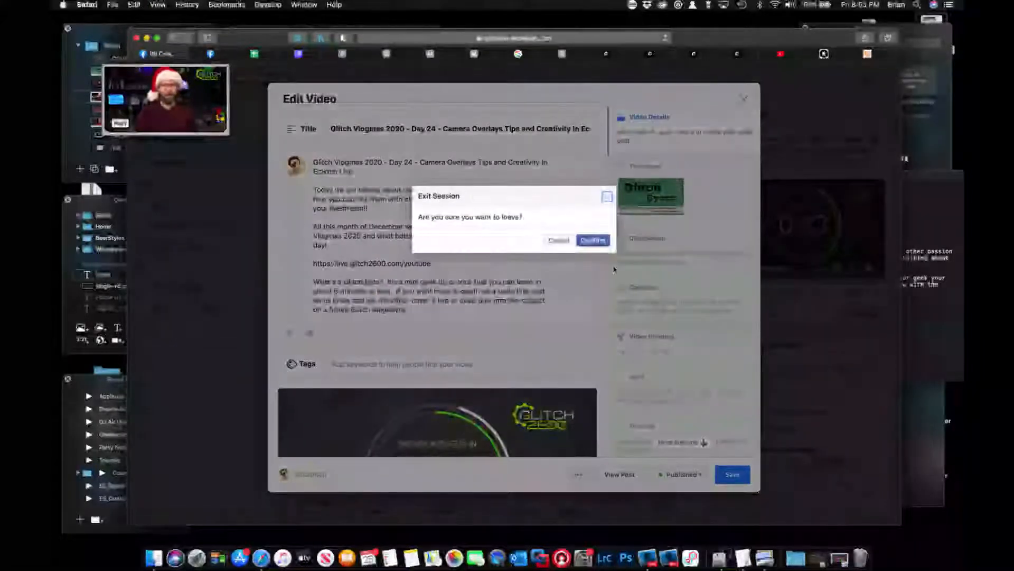
click(592, 240)
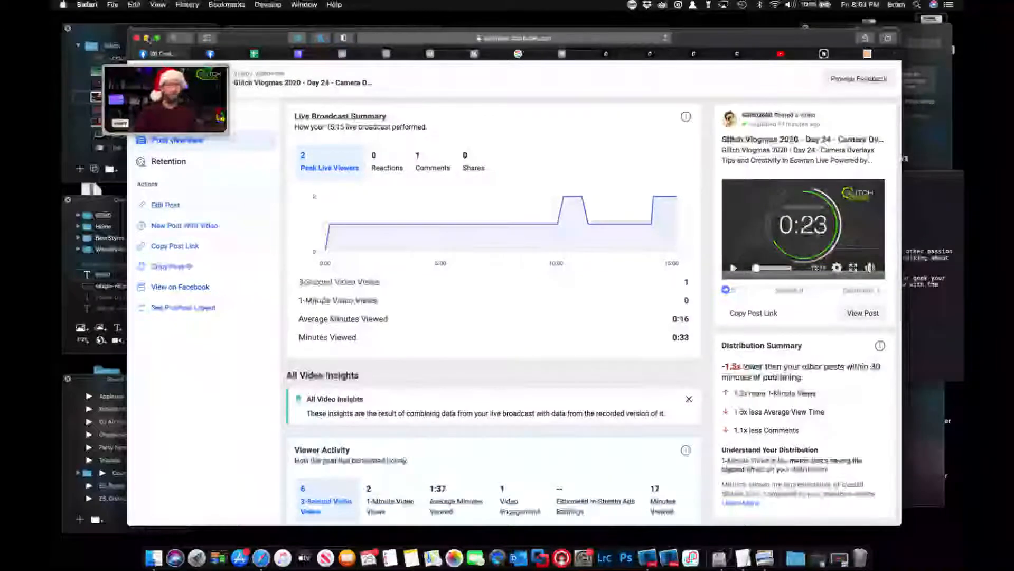
- Minimize Safari, paste the copied text as a new overlay in the Ecamm Live scene, then delete that overlay
click(146, 38)
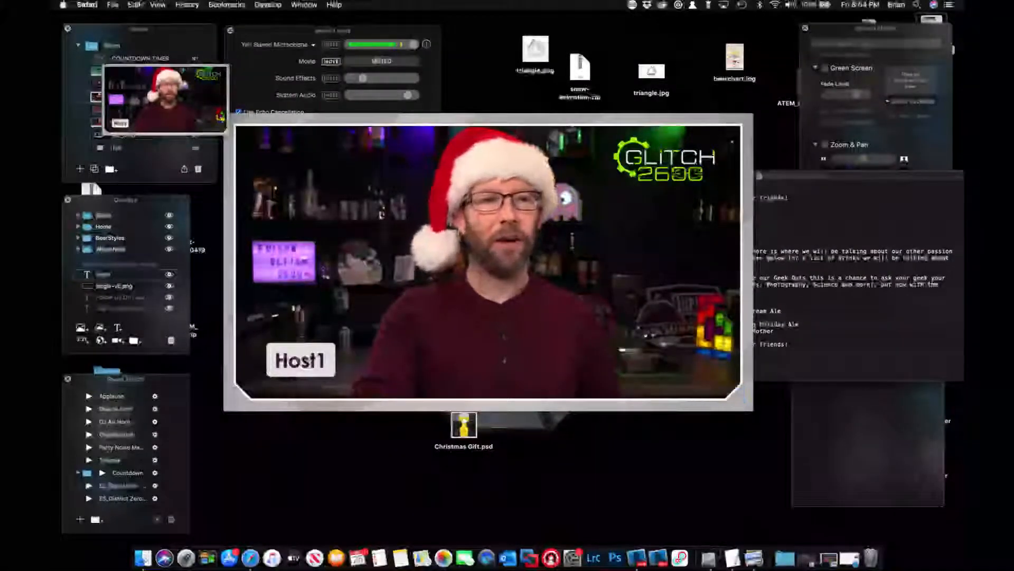
click(345, 163)
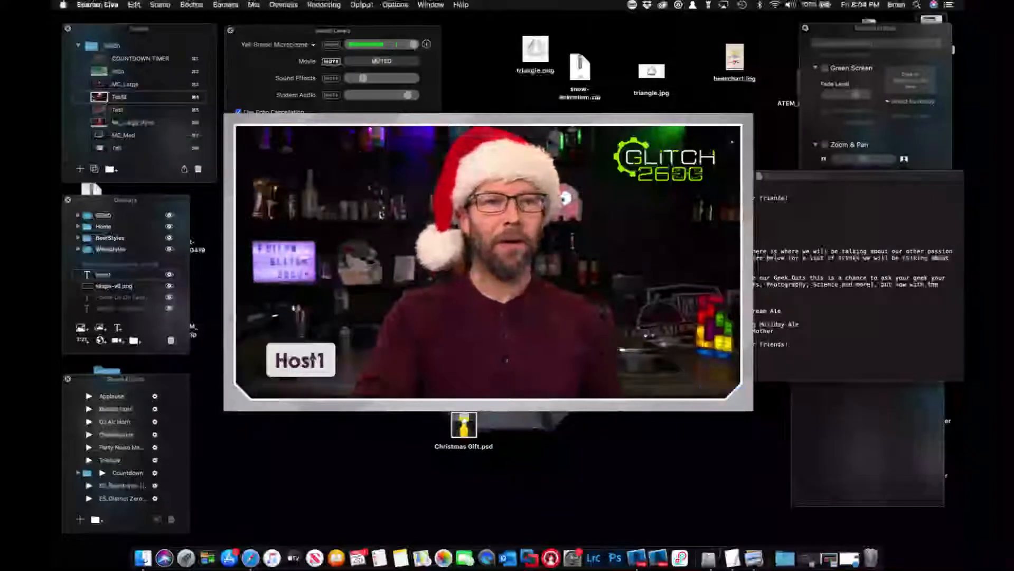
click(160, 4)
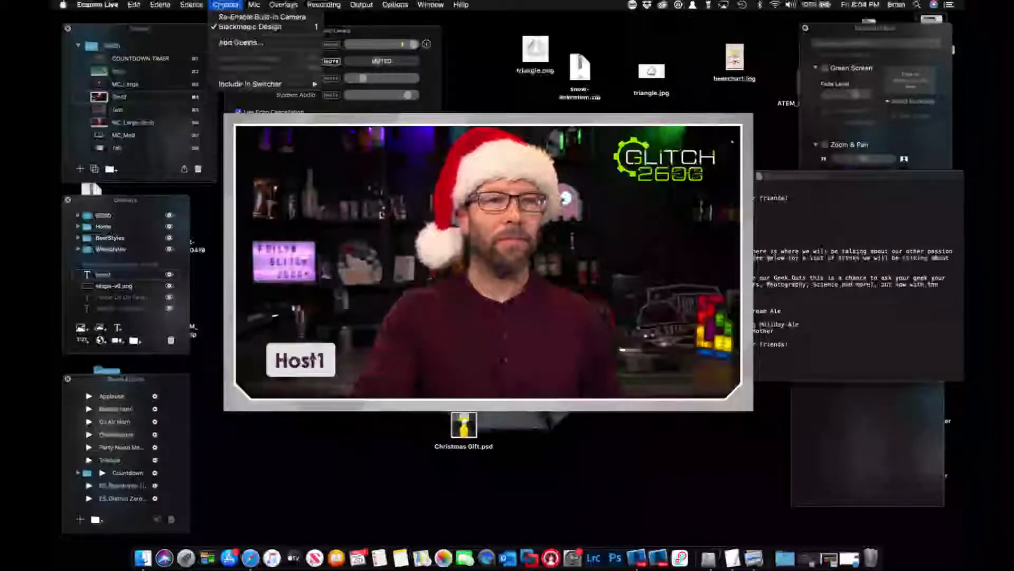
mouse_move(282, 4)
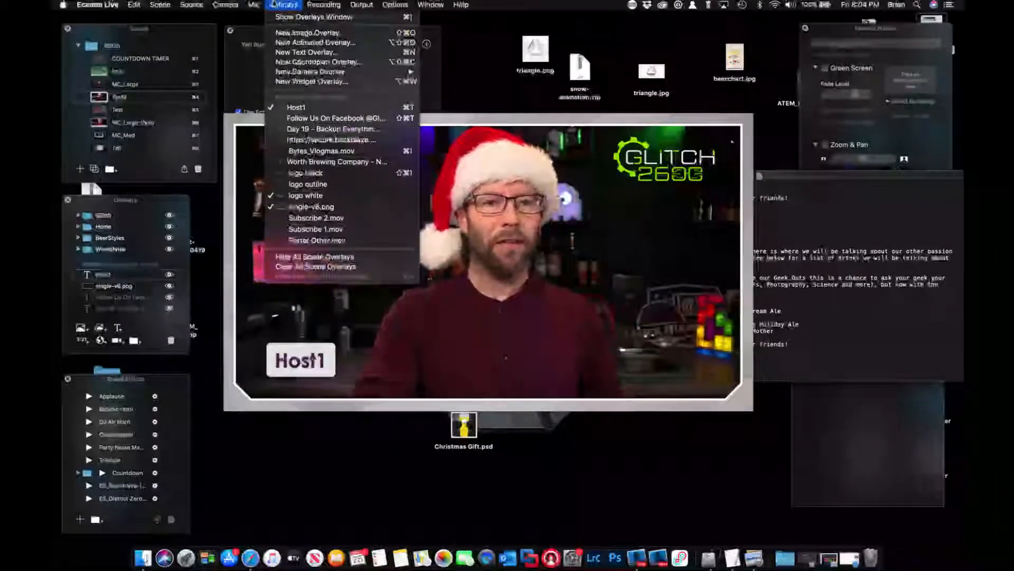
mouse_move(136, 4)
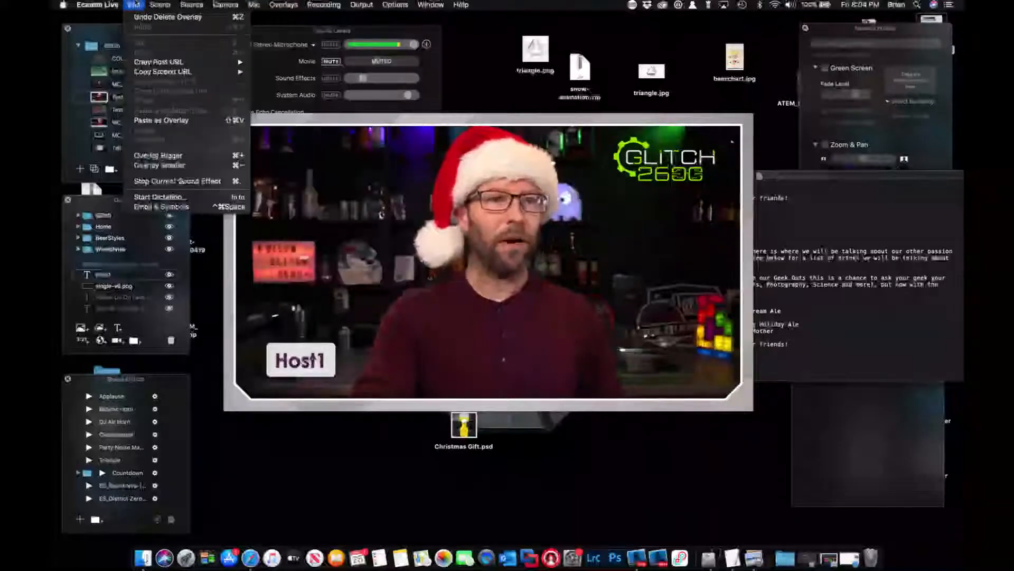
click(159, 120)
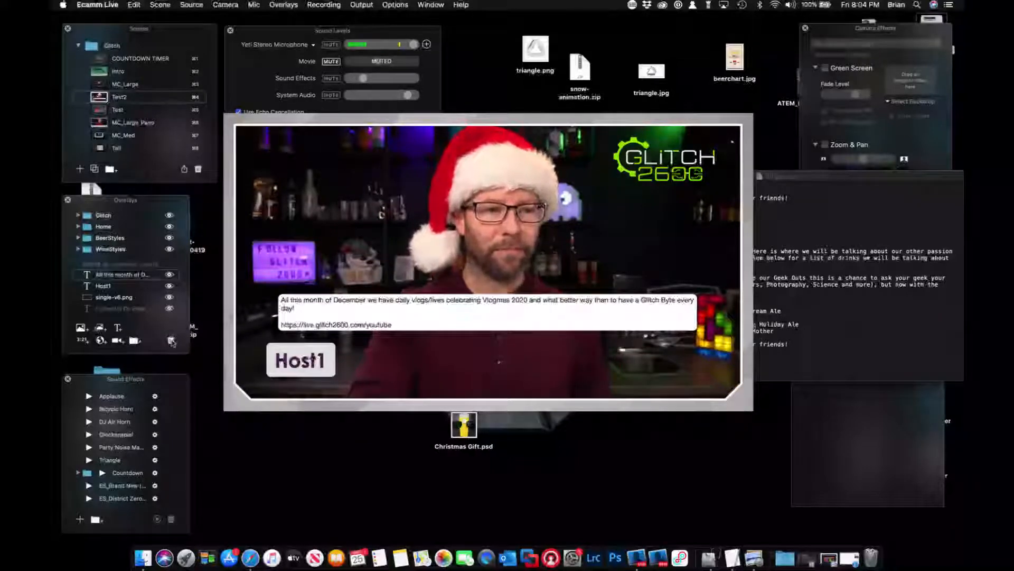
click(171, 341)
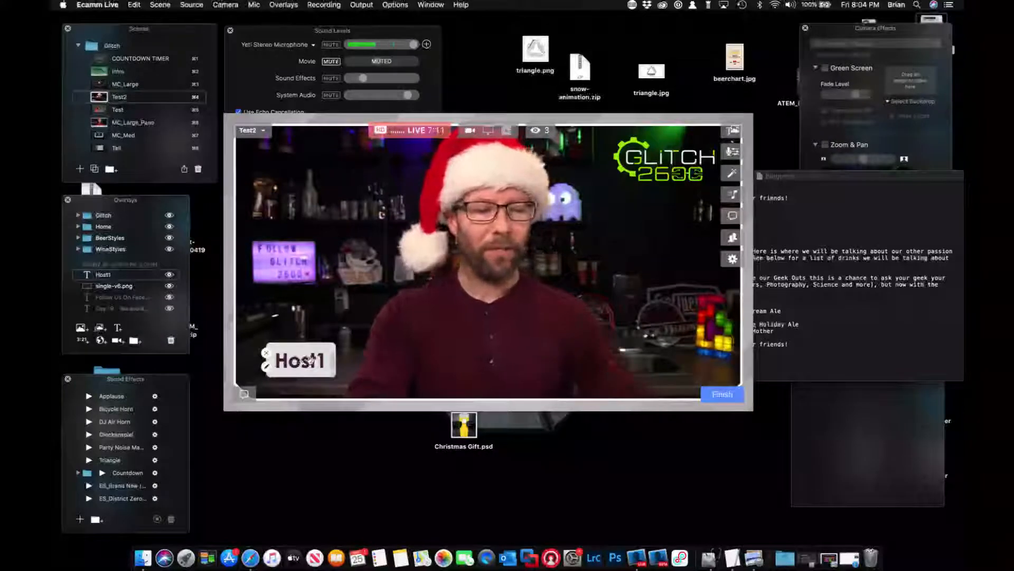
- Duplicate the Host1 text overlay in a straight horizontal line just beside the original
drag(313, 361, 424, 360)
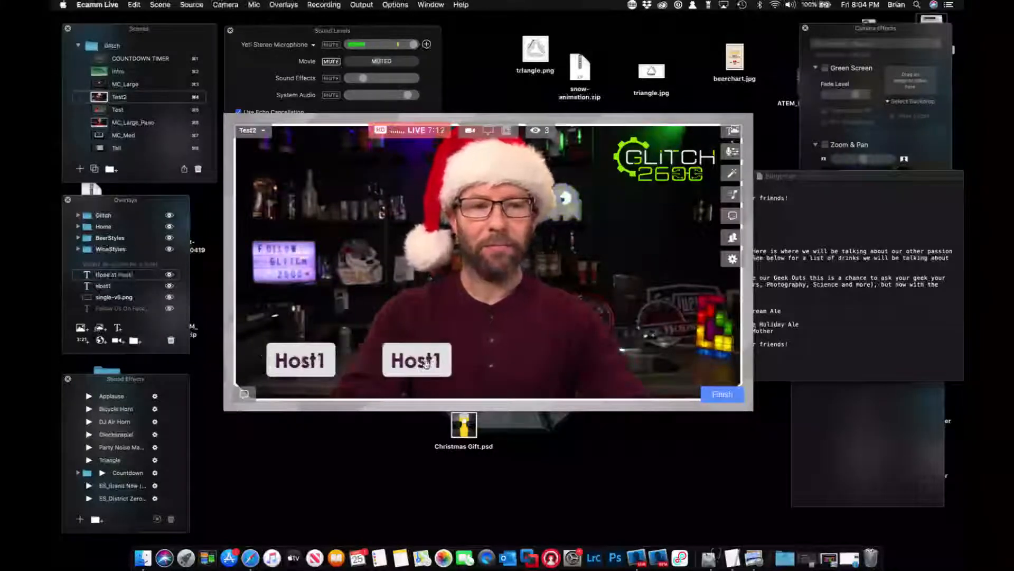
click(808, 363)
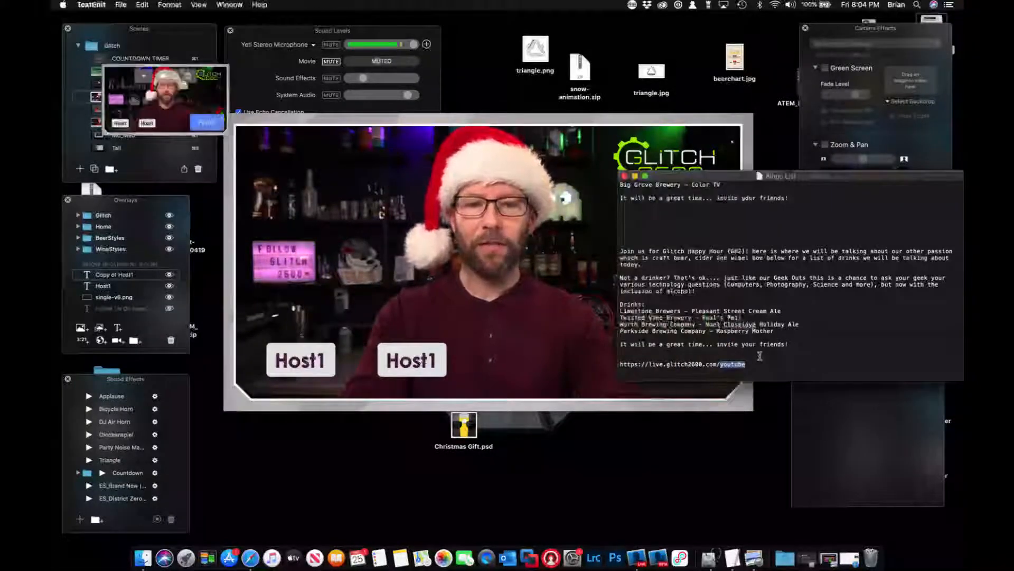
click(755, 364)
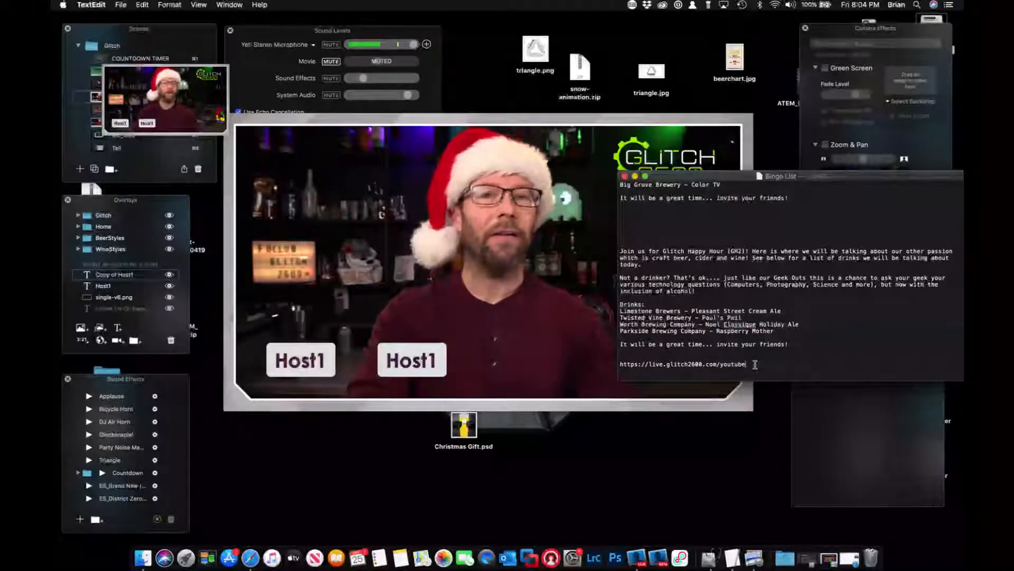
drag(755, 364, 616, 363)
key(super+c)
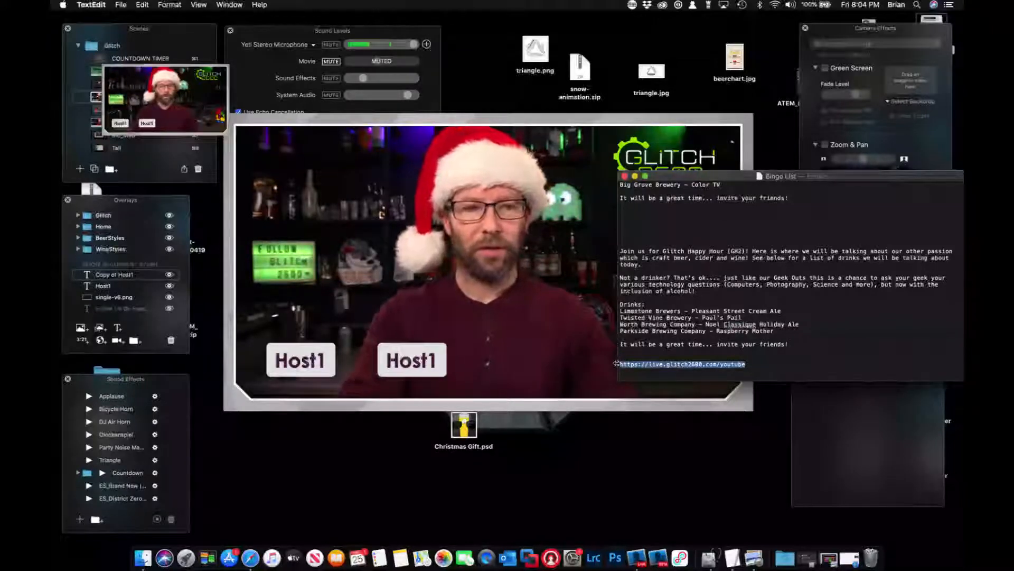
double_click(420, 359)
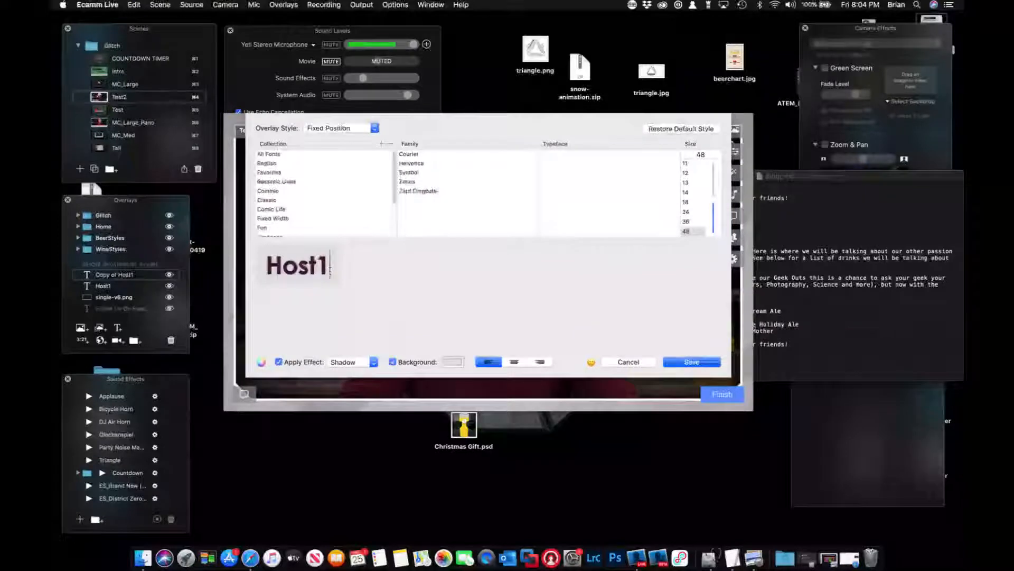
key(super+v)
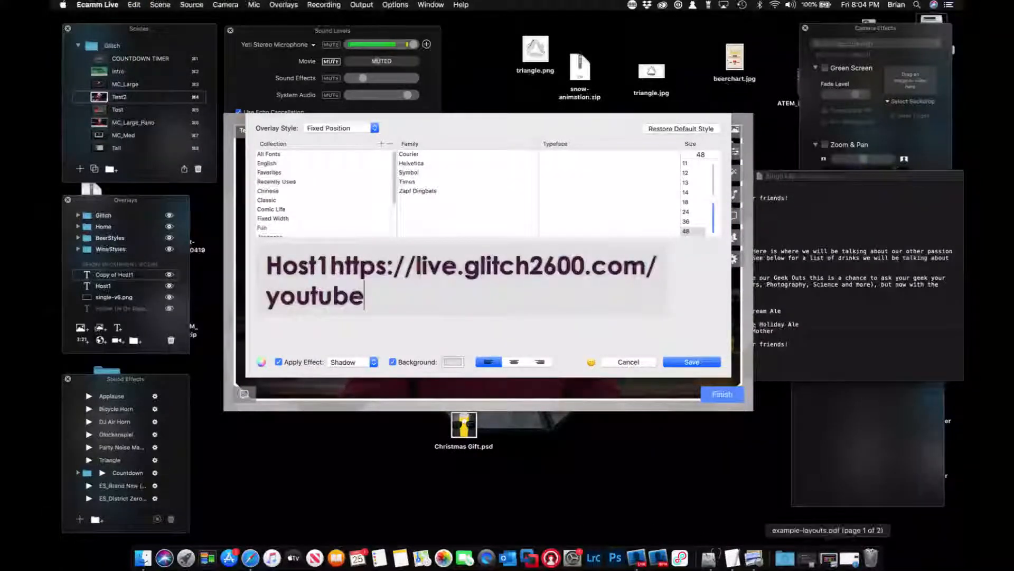
- Switch to Safari, copy only the YouTube link from the Day 24 Facebook post's description, and exit the editor without saving
click(850, 558)
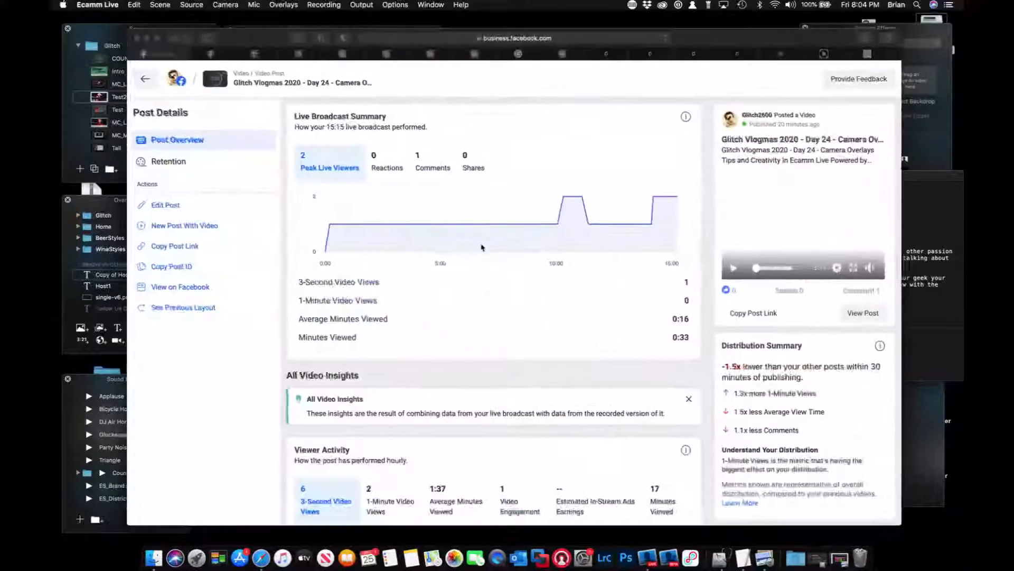
click(163, 206)
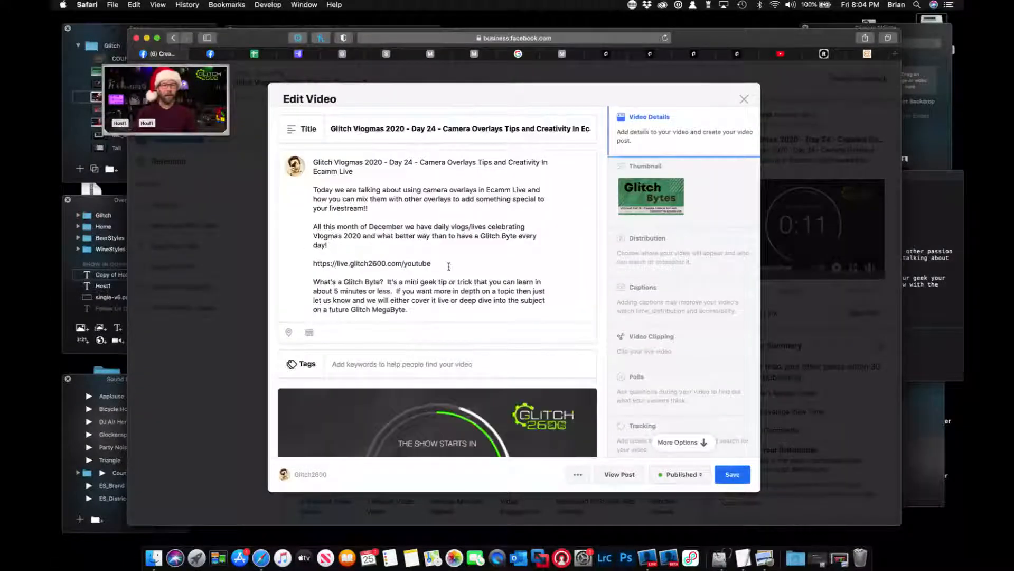
drag(449, 265, 301, 263)
key(super+c)
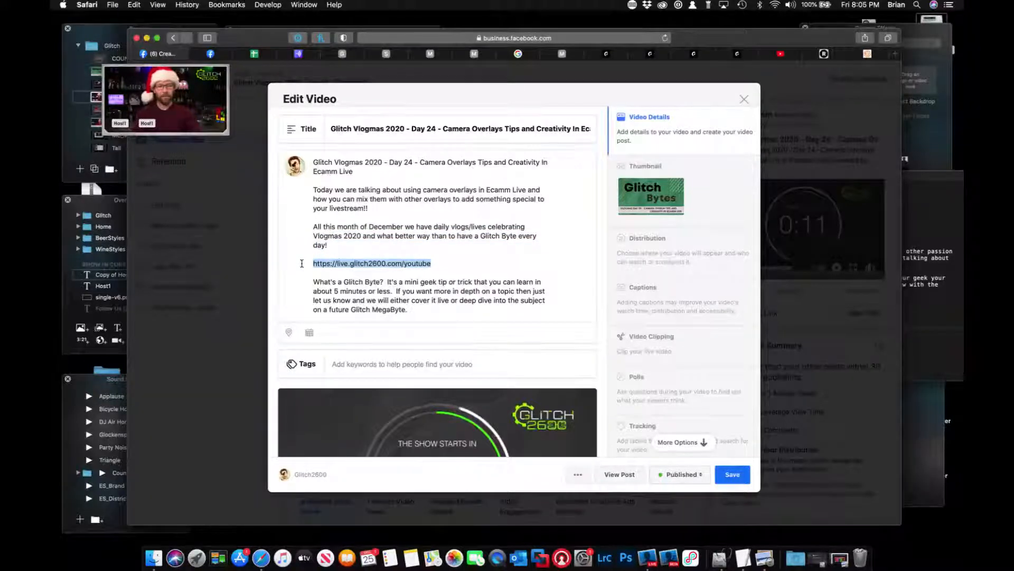
click(744, 99)
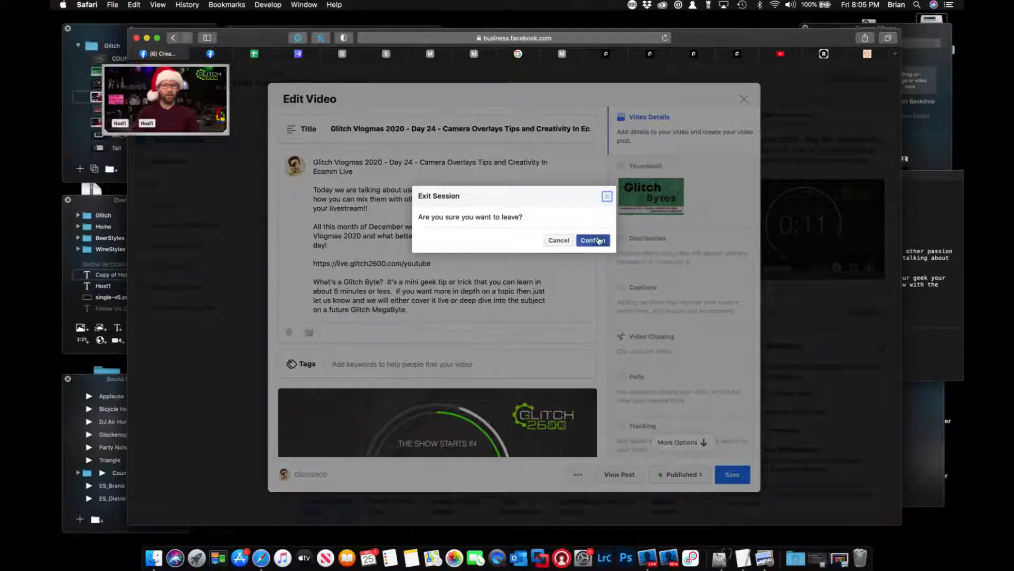
click(593, 239)
- Minimize Safari, paste the copied link at the end of the duplicated overlay's text, then cancel the text edit
click(147, 39)
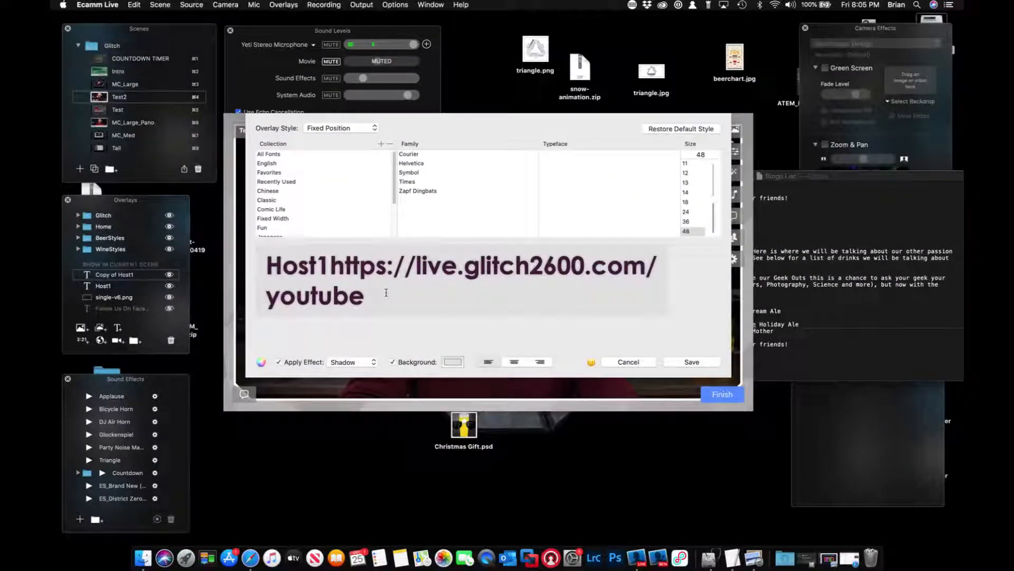
key(super+v)
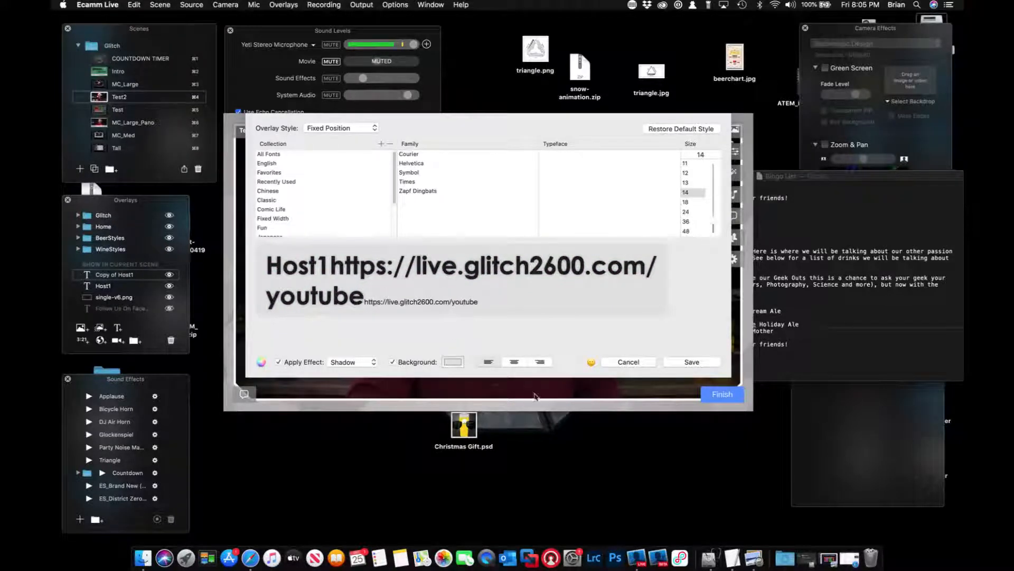
click(631, 362)
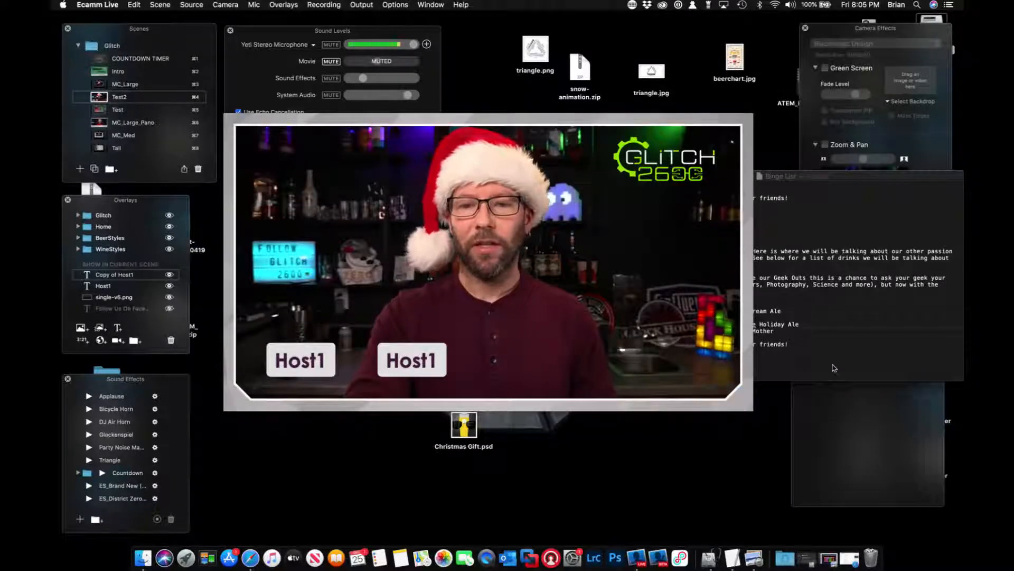
- Reopen the duplicated Host1 overlay's text and try to carry the YouTube link over directly from the Bingo List document
double_click(423, 362)
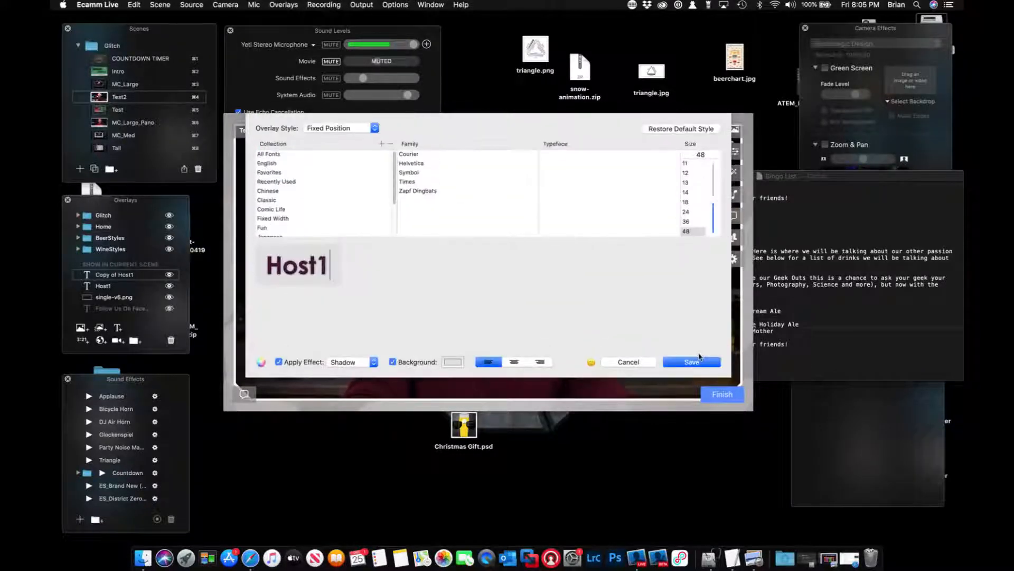
click(792, 352)
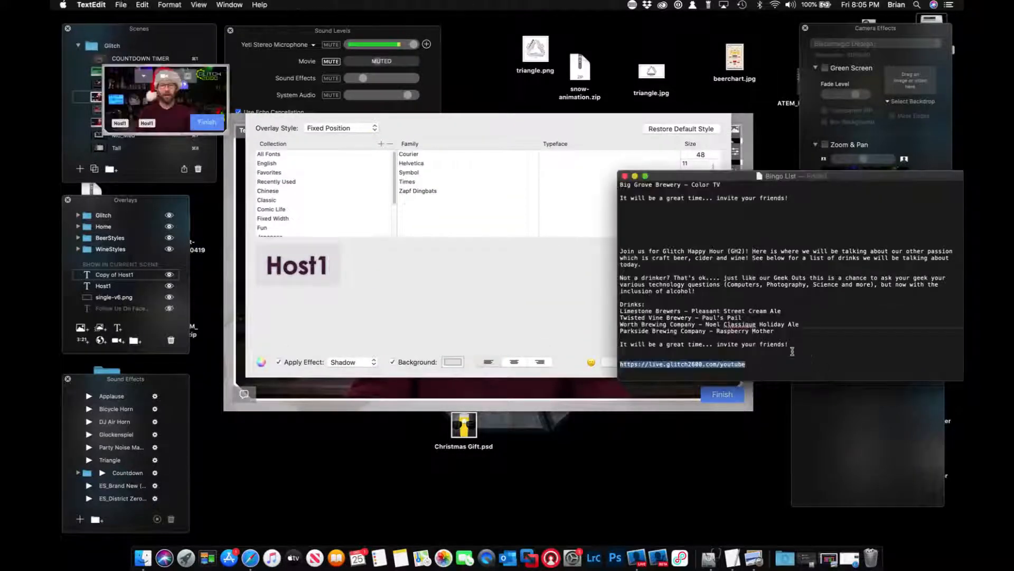
click(701, 367)
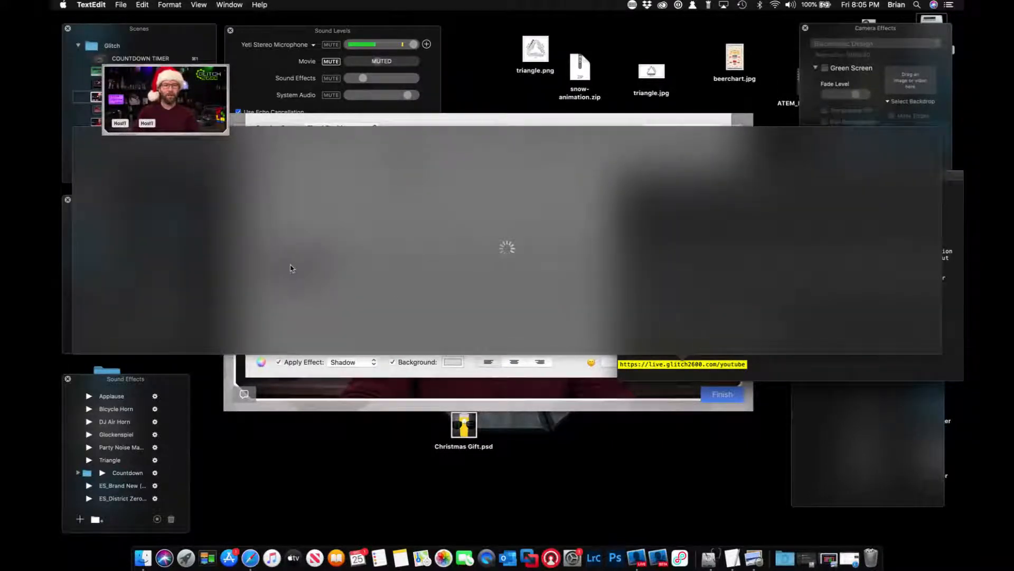
click(645, 470)
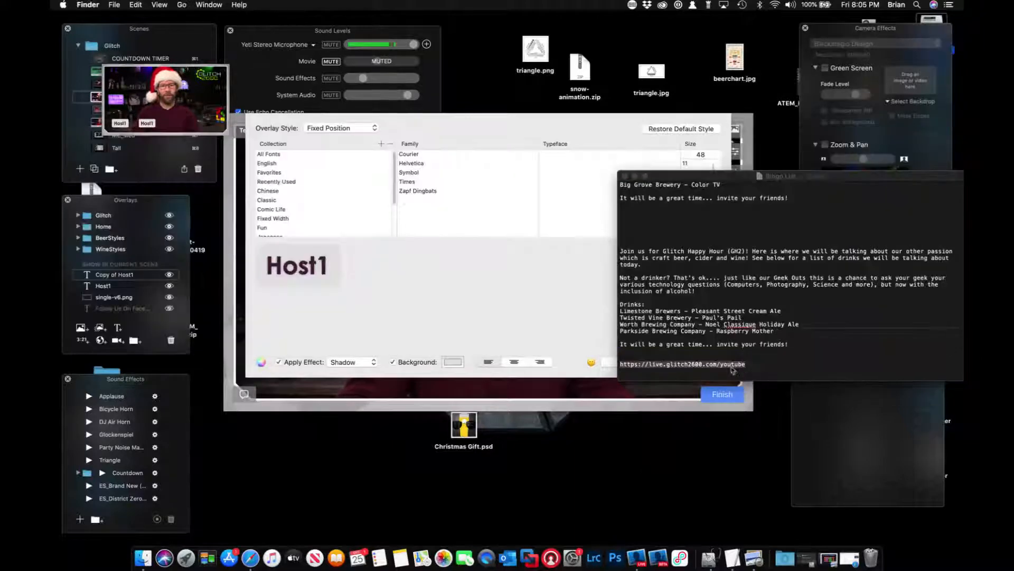
click(732, 369)
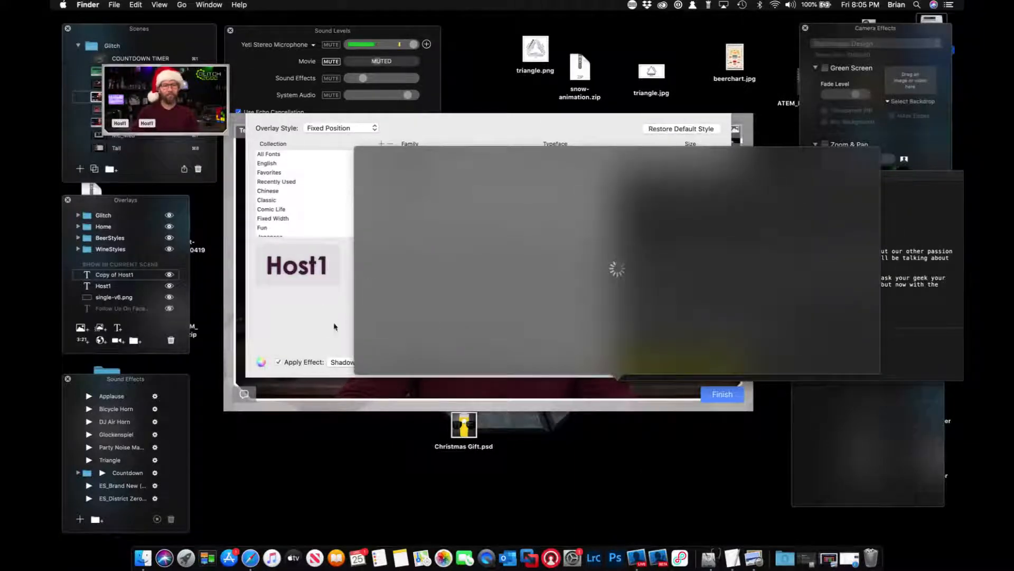
click(341, 320)
click(594, 558)
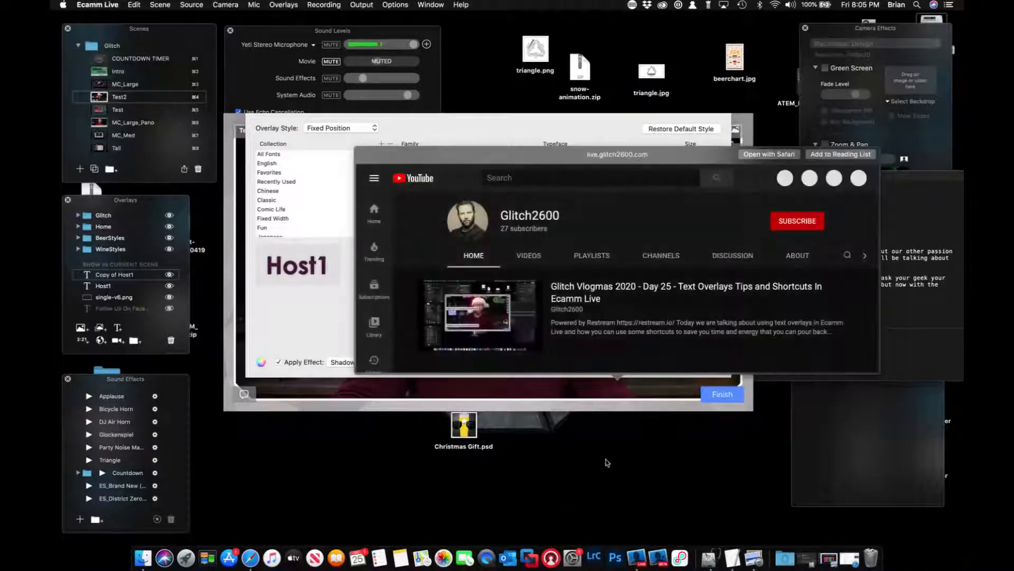
click(607, 462)
click(722, 155)
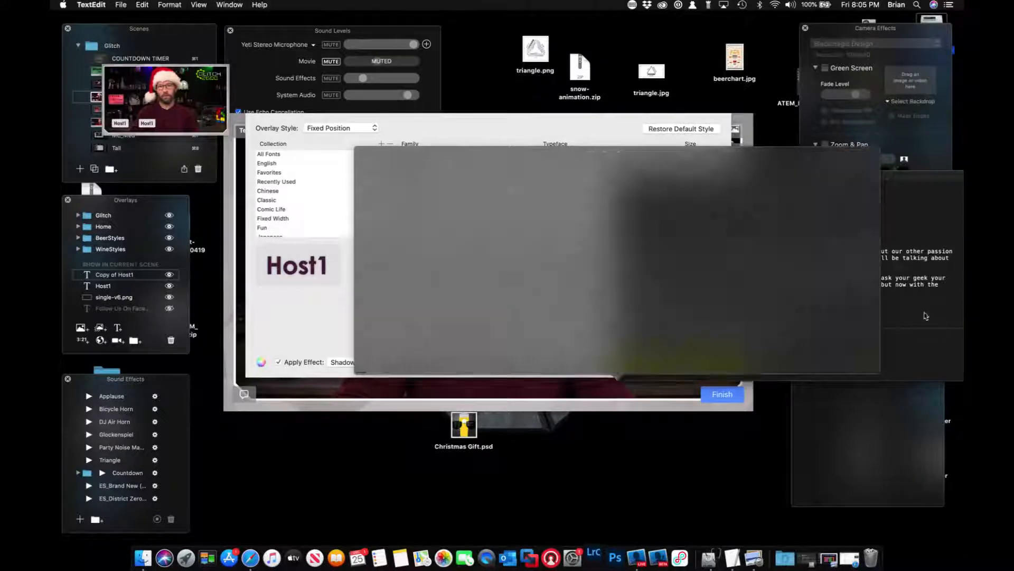
click(789, 344)
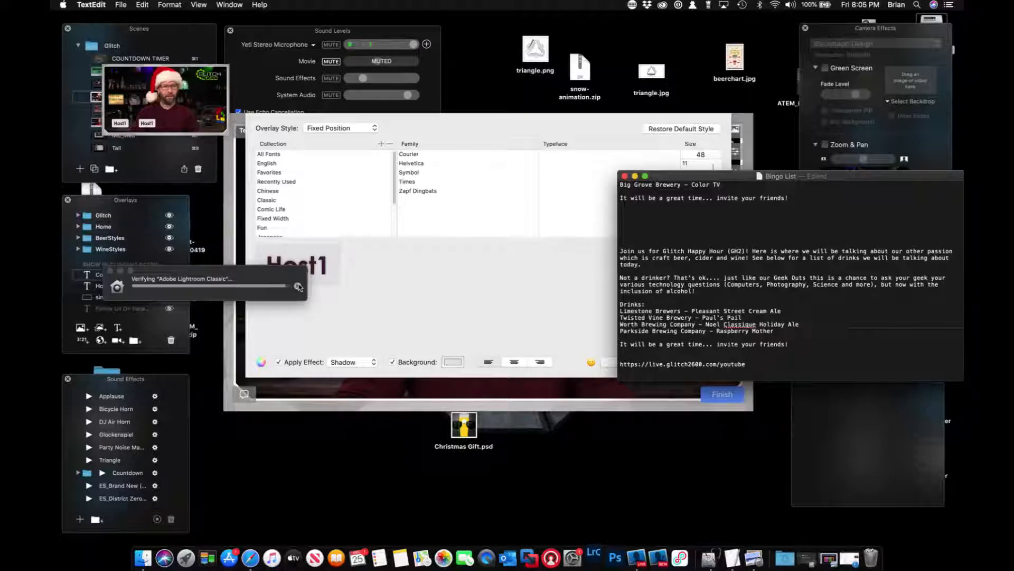
- Move the selected words "It will be a gr" from the Bingo List document directly into the duplicated overlay's text, before the 1
drag(787, 340, 618, 342)
click(707, 344)
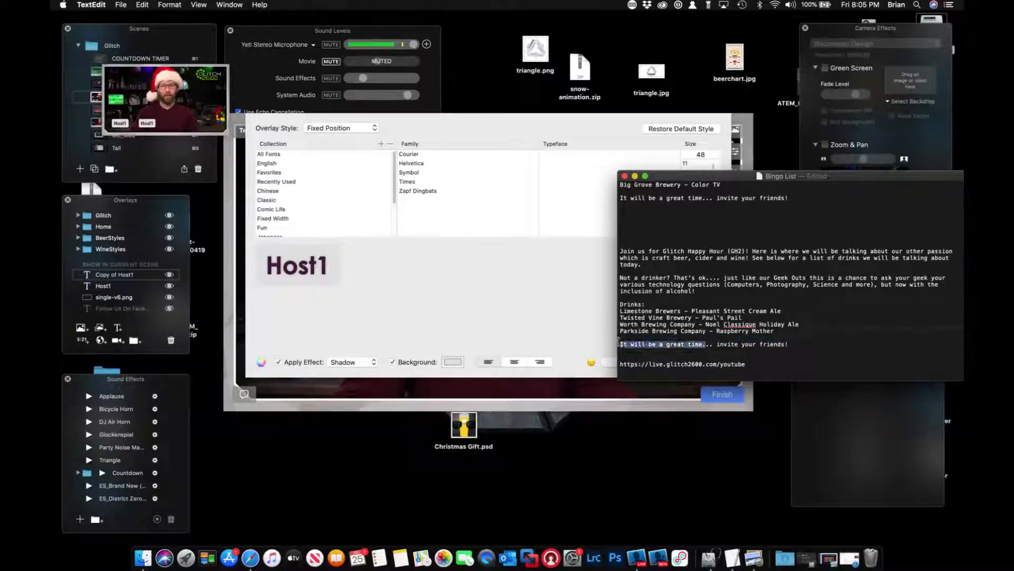
click(645, 345)
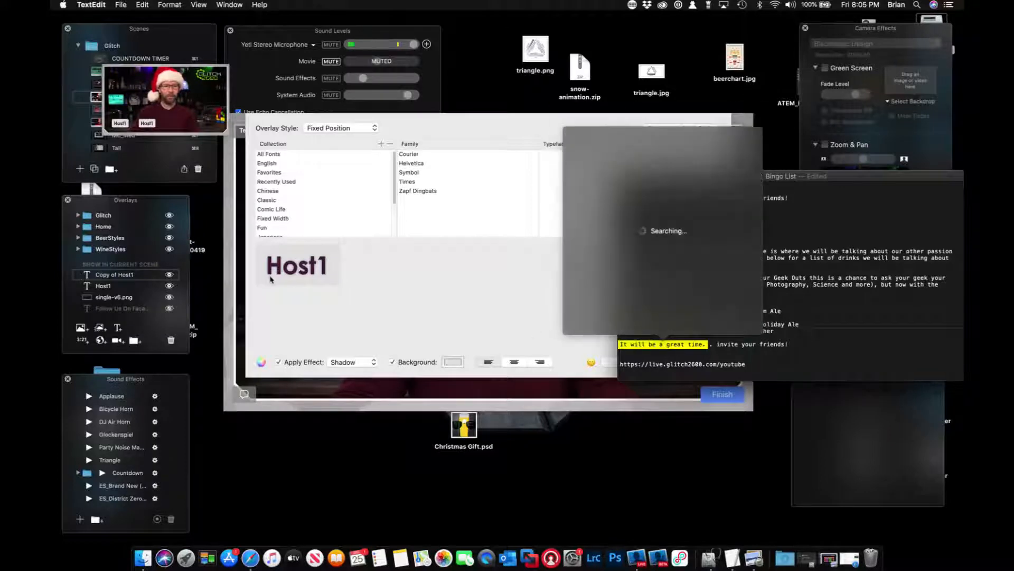
click(648, 339)
drag(675, 345, 321, 271)
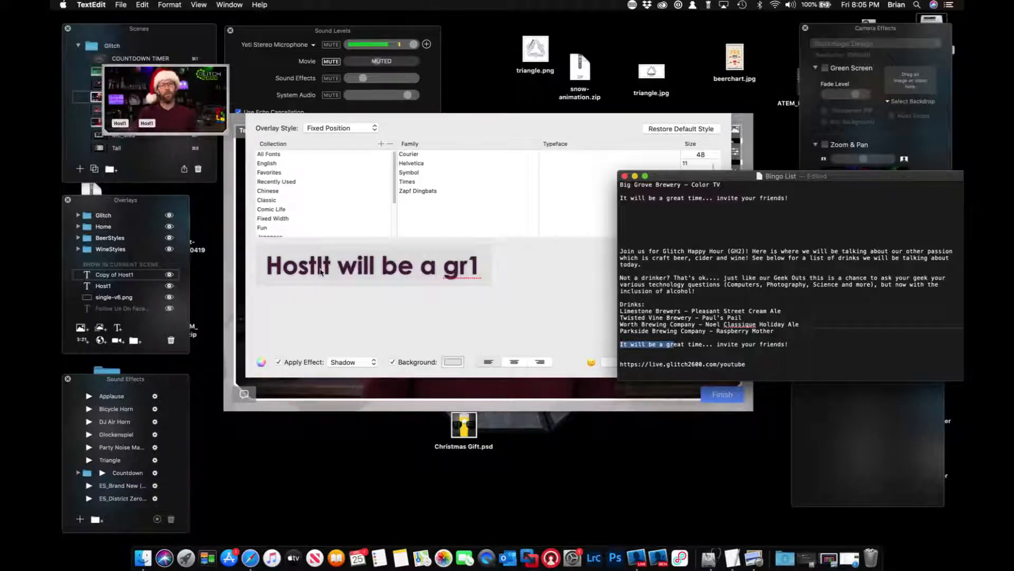
drag(746, 365, 622, 367)
key(super+c)
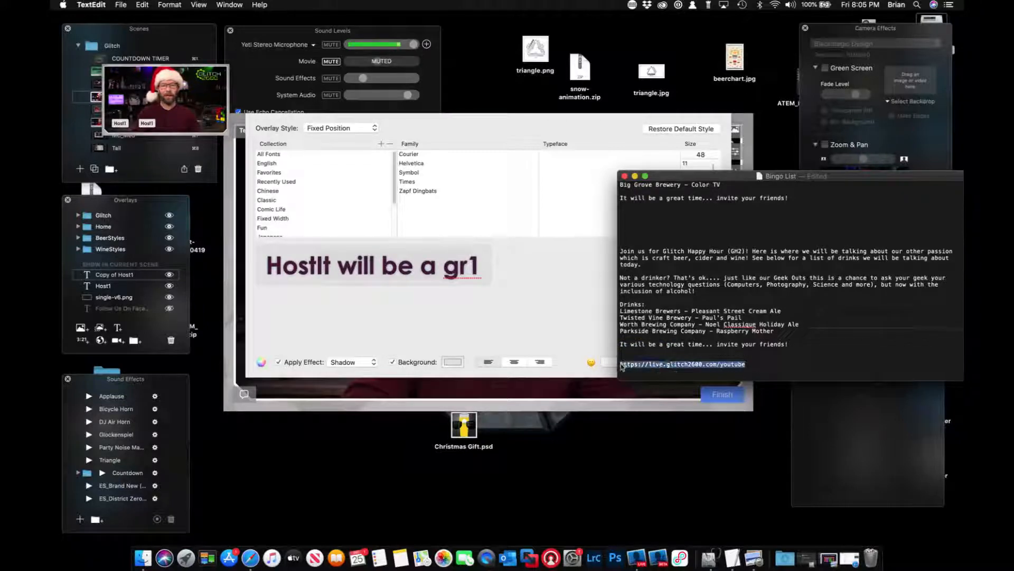
click(405, 272)
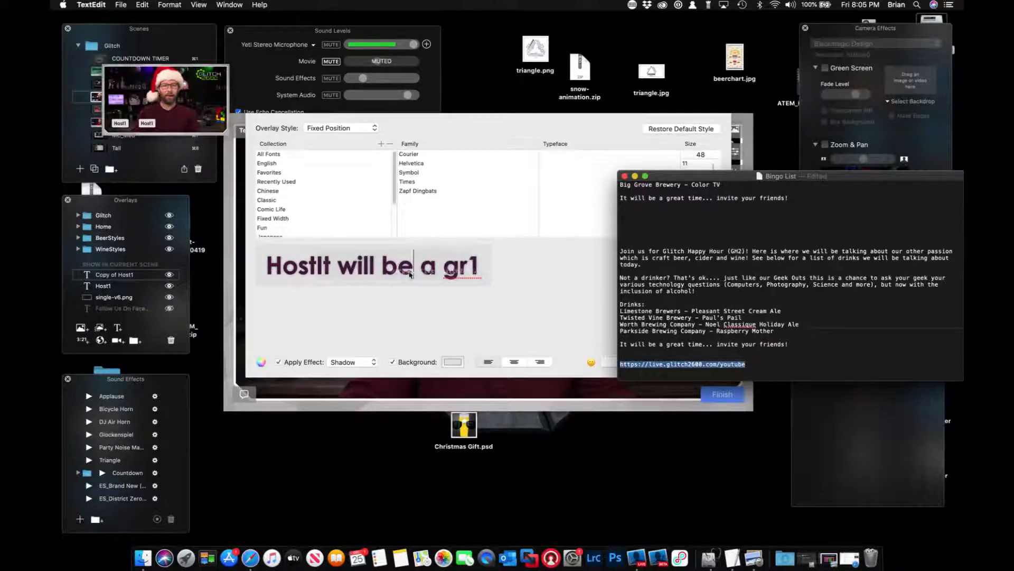
key(super+v)
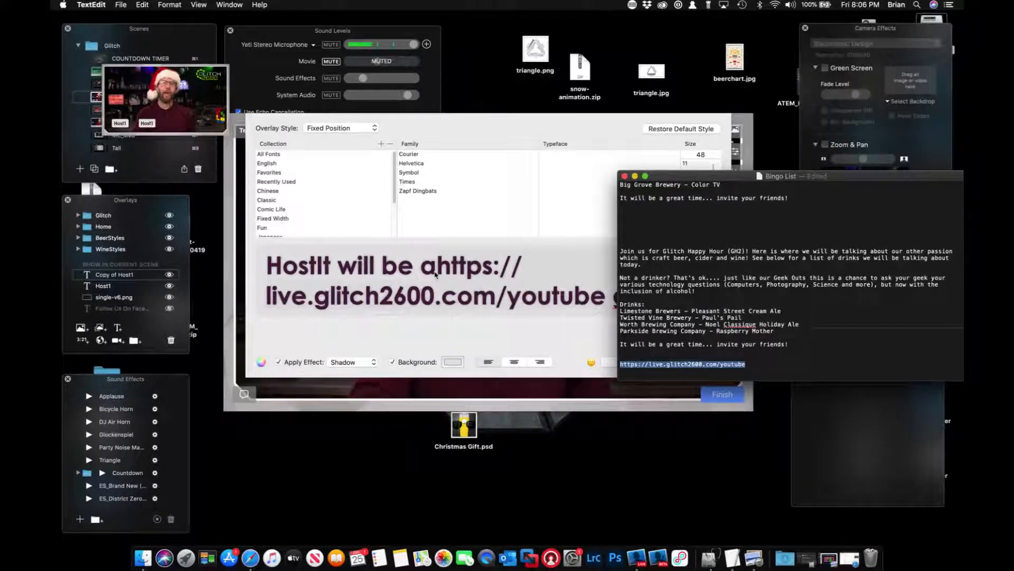
click(457, 280)
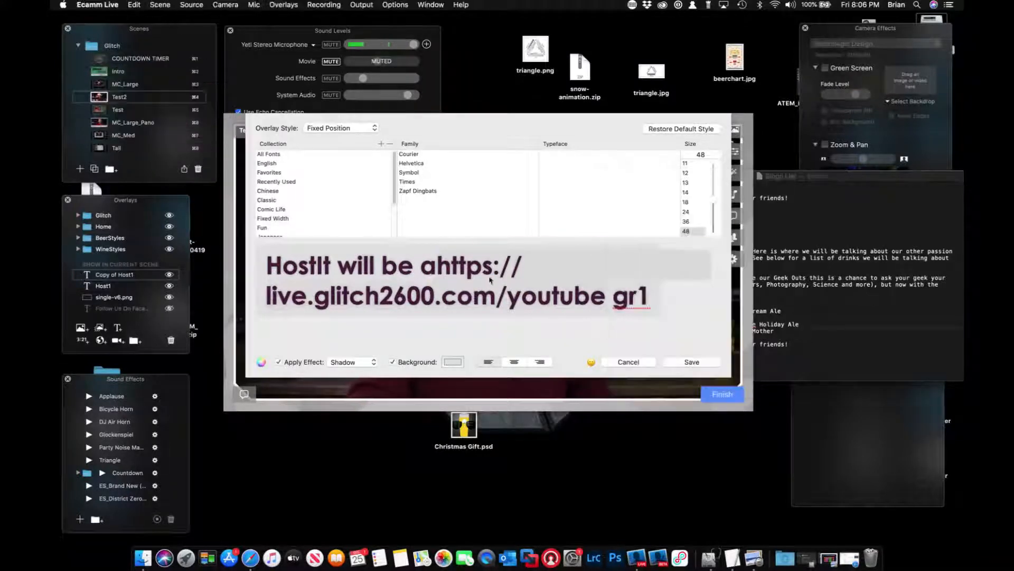
click(643, 362)
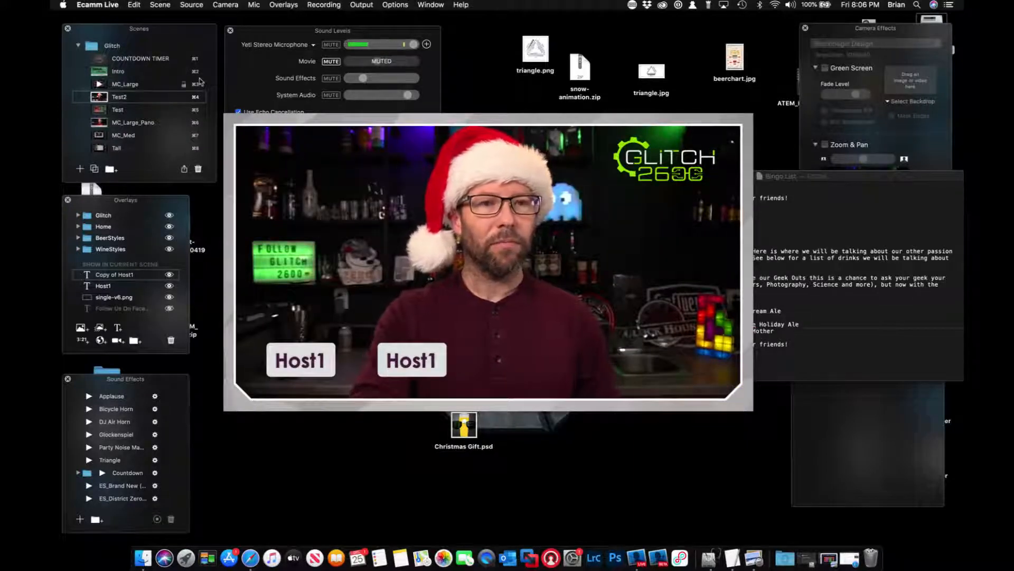
- Shrink the duplicated Host1 overlay's text editor, set the text colour to the stored yellow-orange swatch, and save the overlay
mouse_move(380, 344)
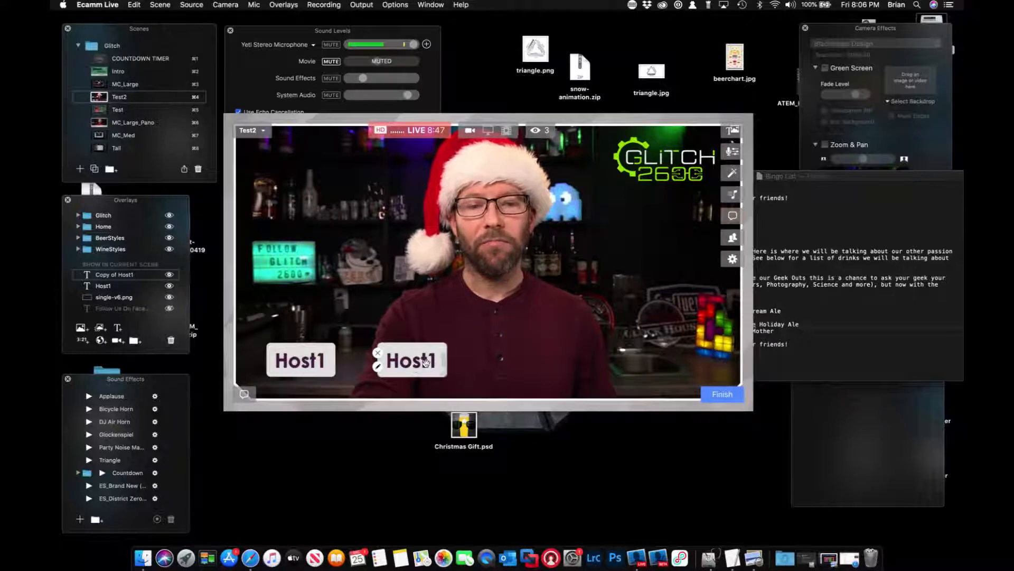
click(376, 366)
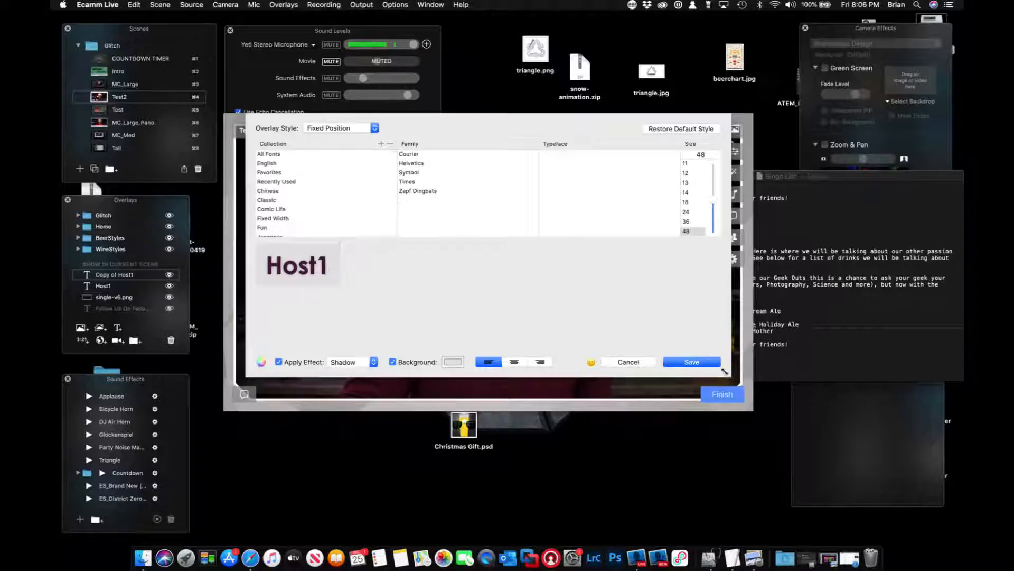
drag(725, 373, 638, 324)
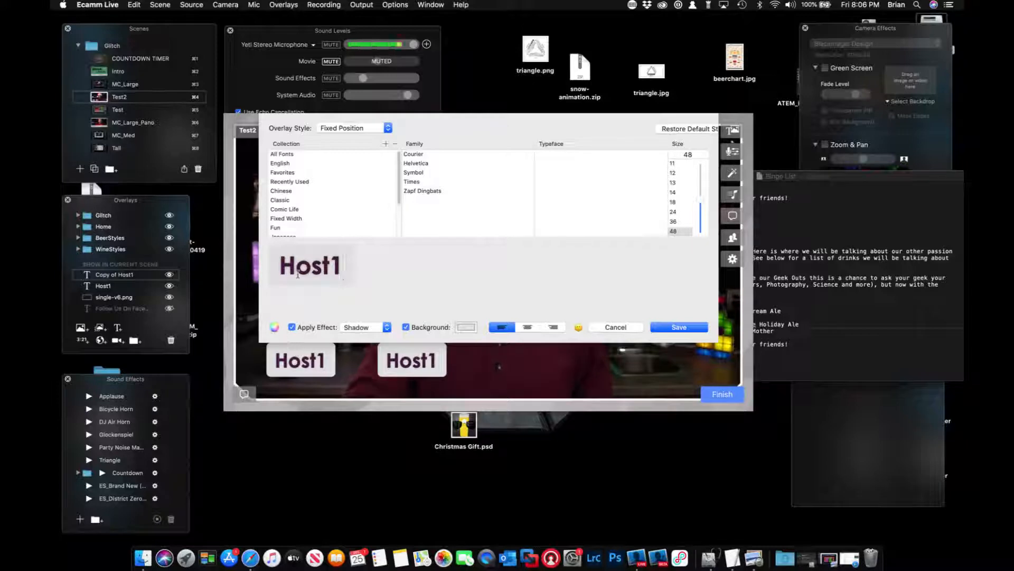
click(274, 327)
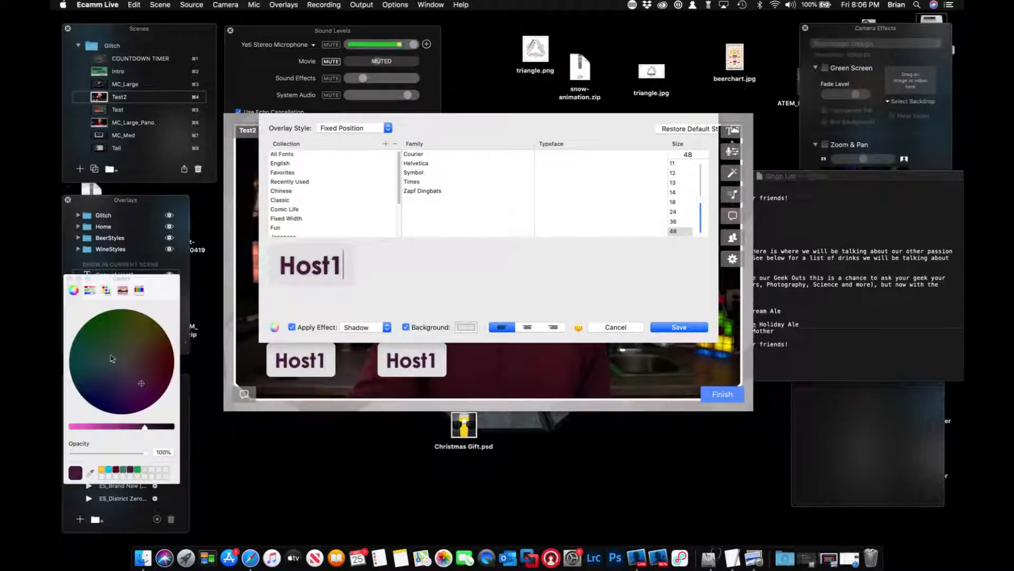
drag(122, 279, 177, 201)
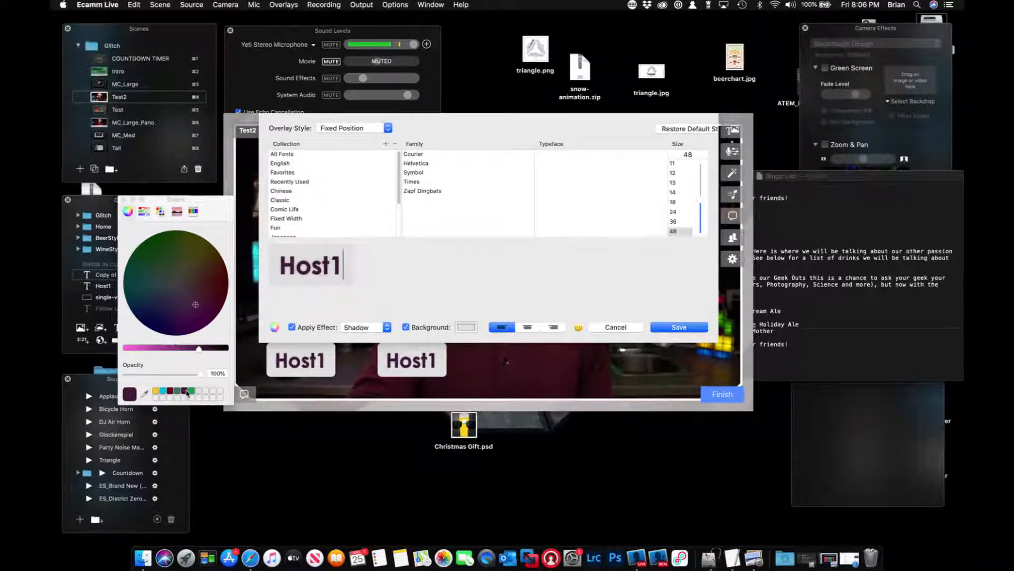
click(169, 391)
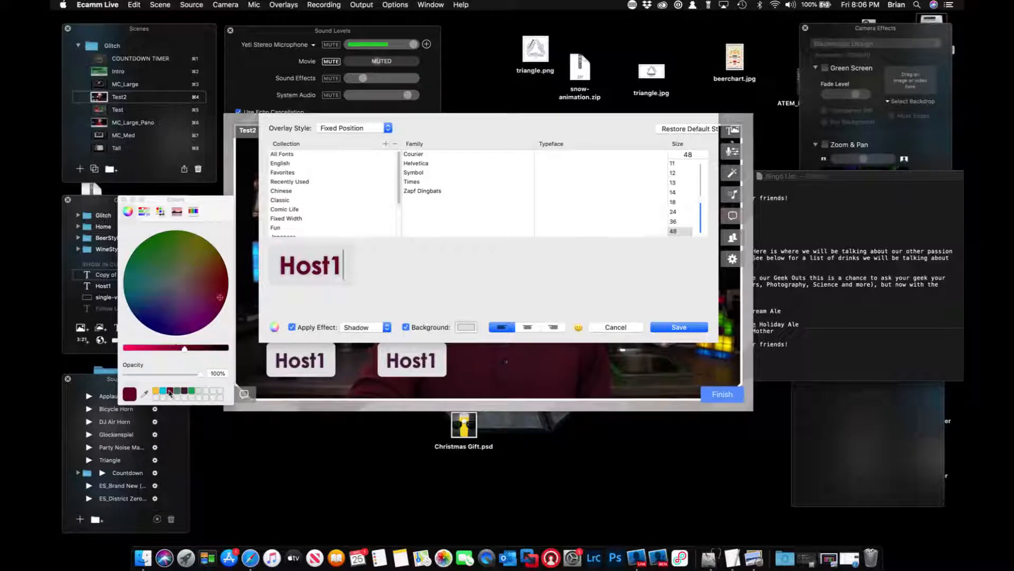
click(156, 391)
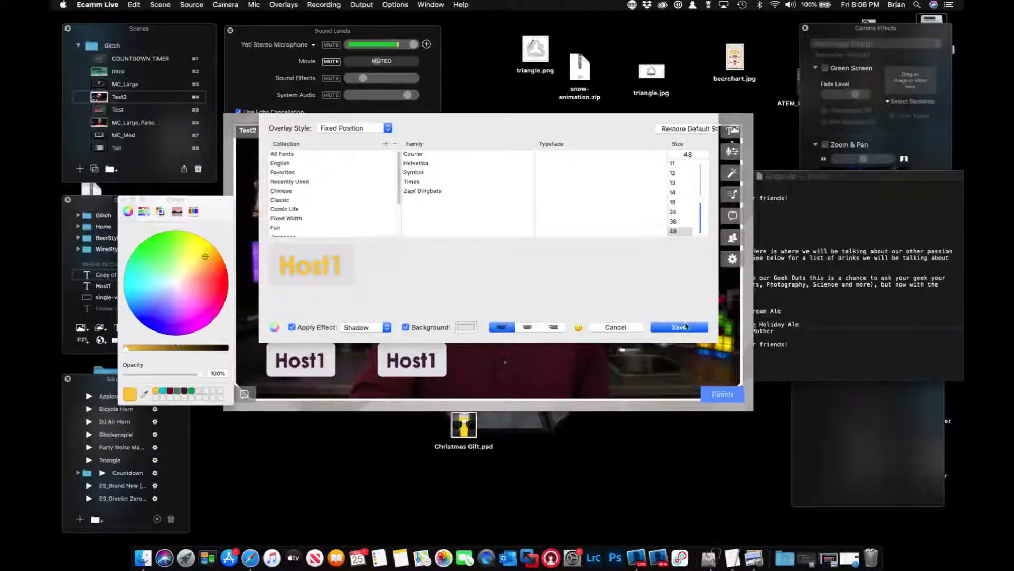
click(704, 326)
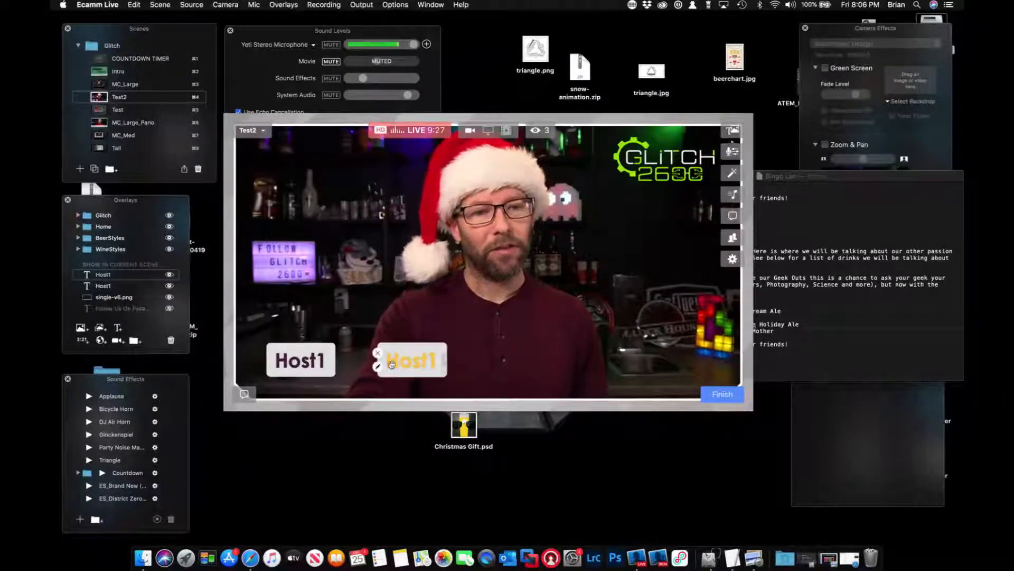
- Reopen the duplicated Host1 overlay, set its text colour to magenta on the colour wheel, and store that colour as a swatch
double_click(430, 363)
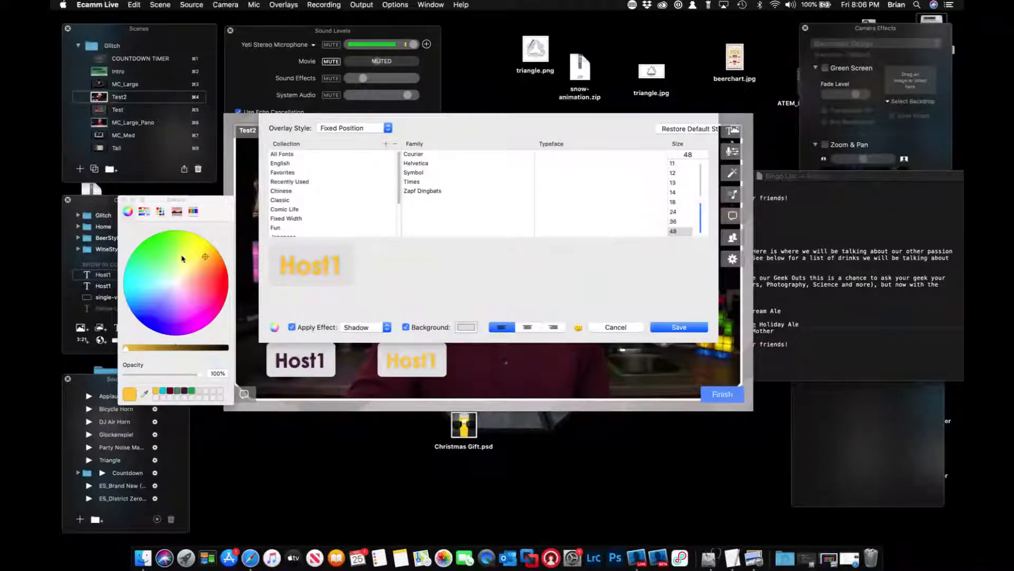
drag(182, 258, 194, 325)
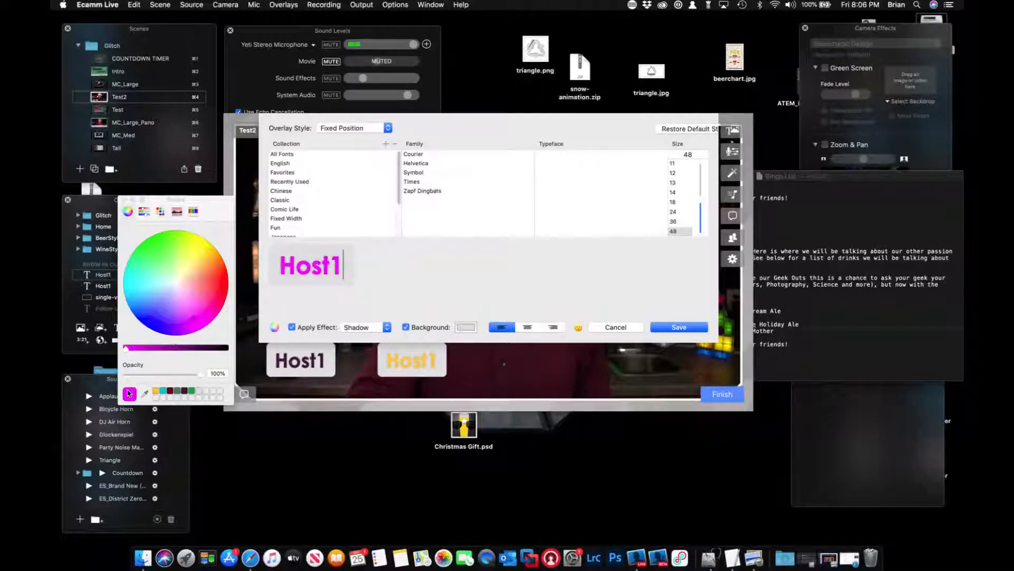
drag(130, 393, 205, 391)
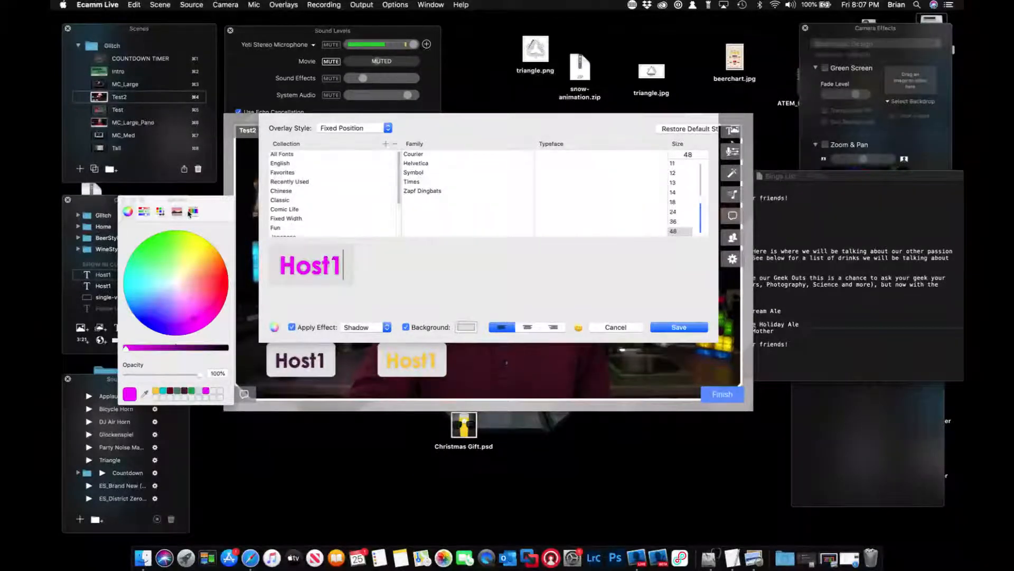
- Review the pencil and RGB slider colour pickers, then add the current magenta to the Glitch colour palette
click(191, 212)
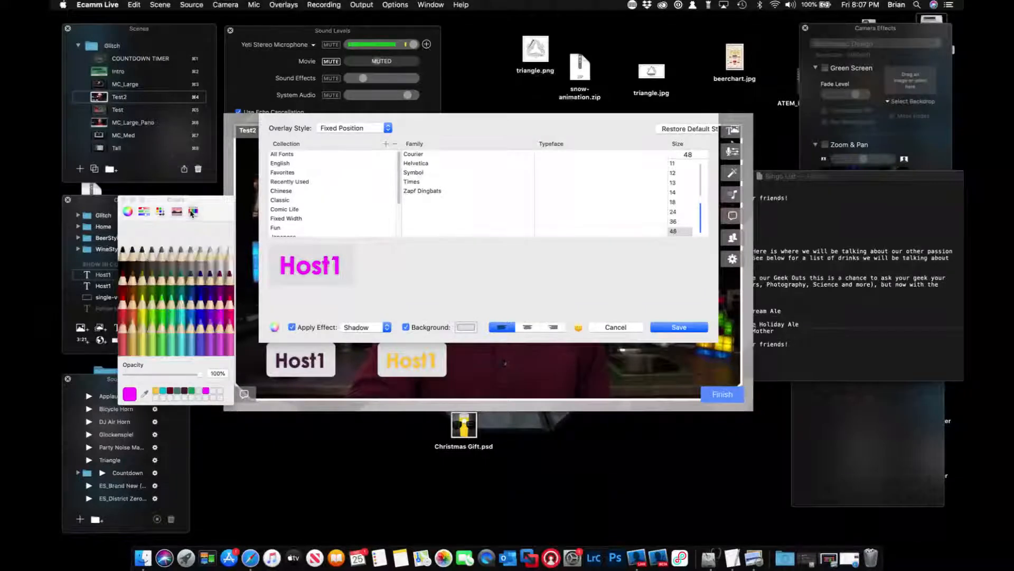
click(144, 211)
click(159, 233)
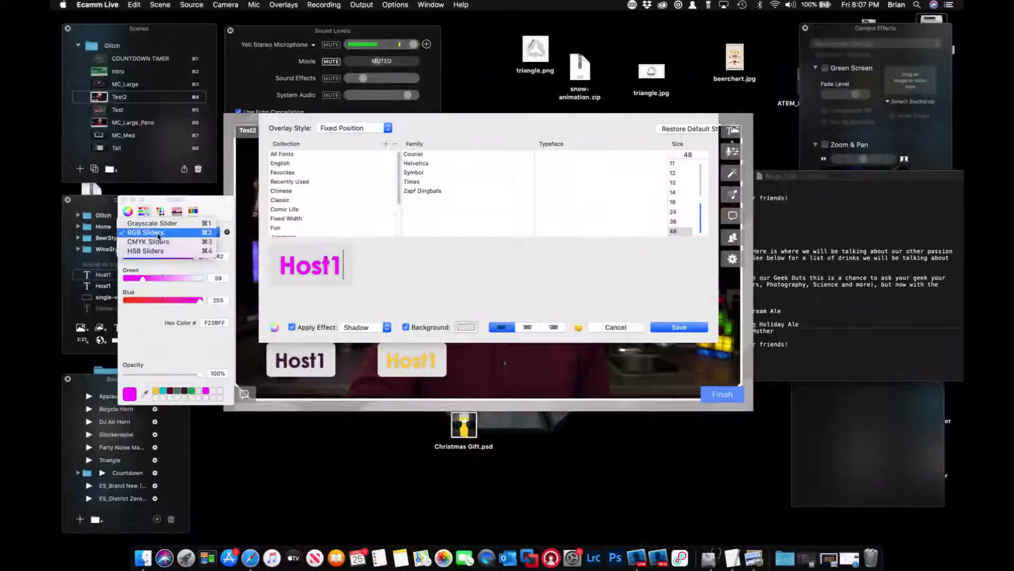
click(223, 221)
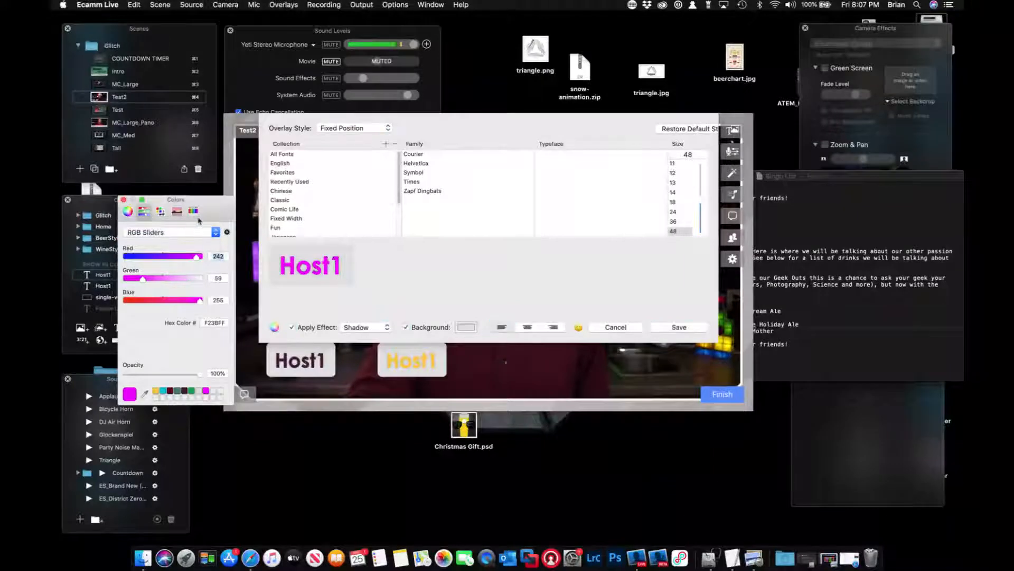
click(160, 211)
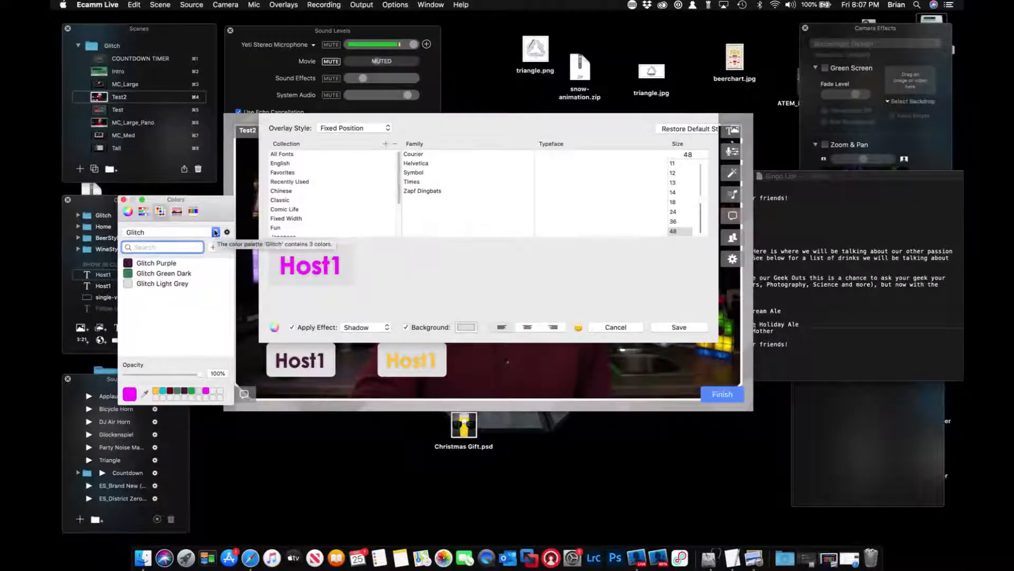
click(216, 232)
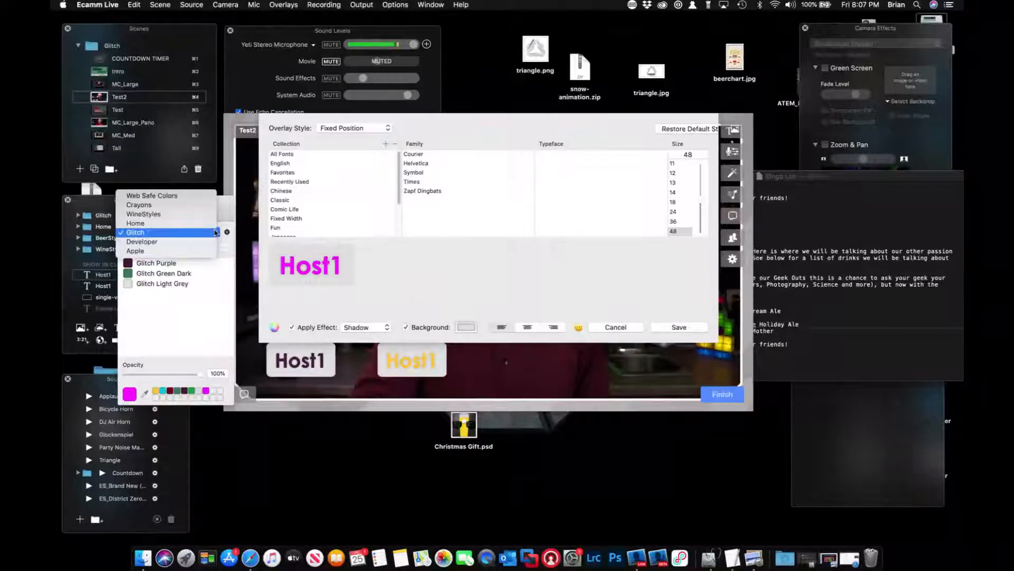
click(175, 233)
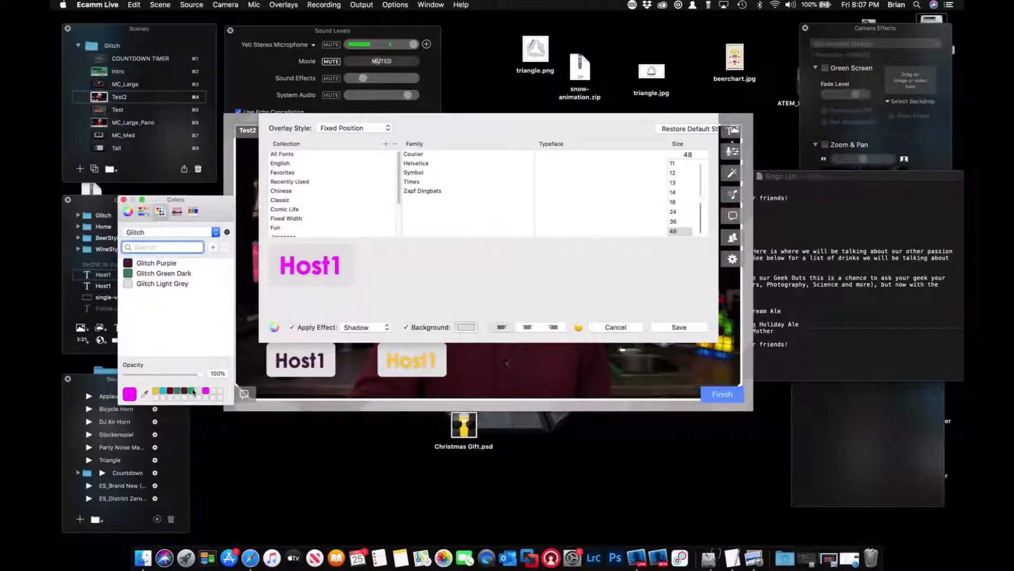
click(154, 295)
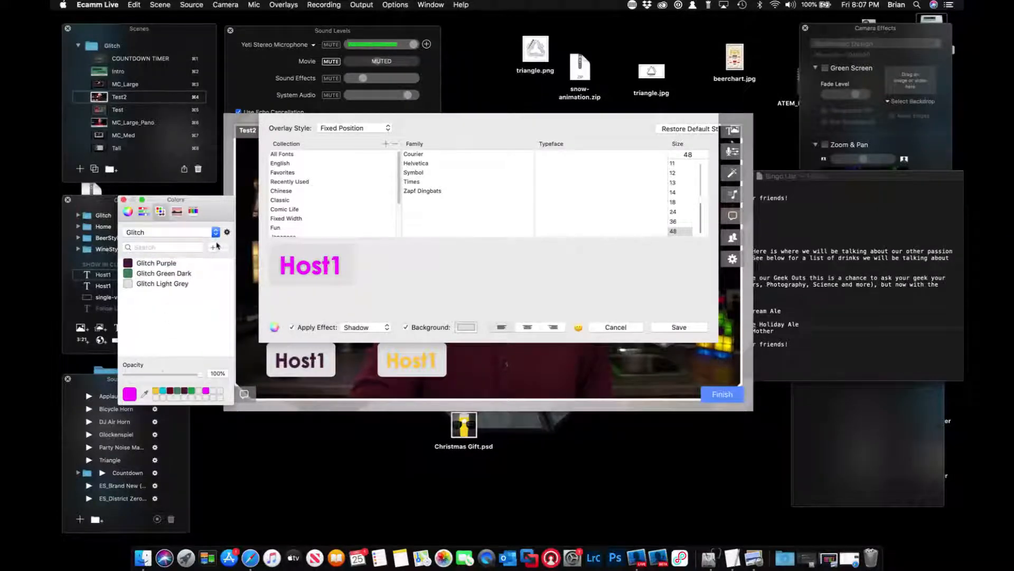
click(215, 248)
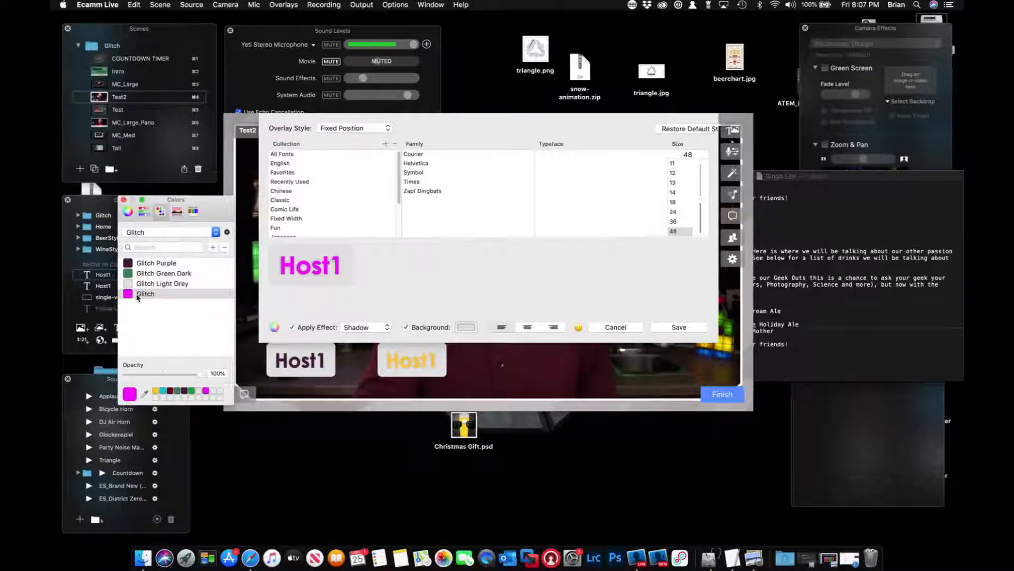
- Remove the magenta entry from the Glitch palette, re-add it from the stored magenta swatch, and delete it again
click(139, 294)
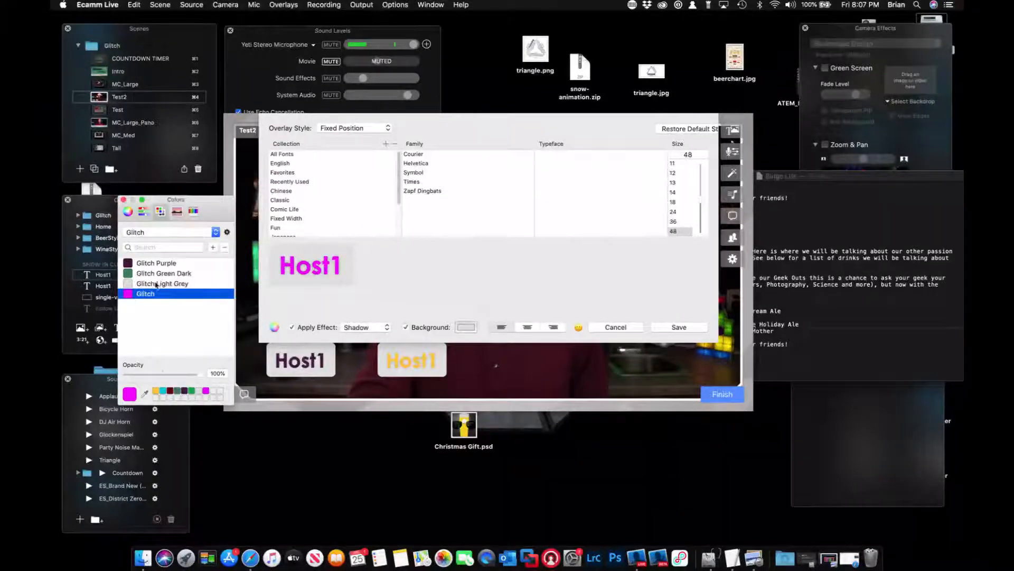
click(225, 248)
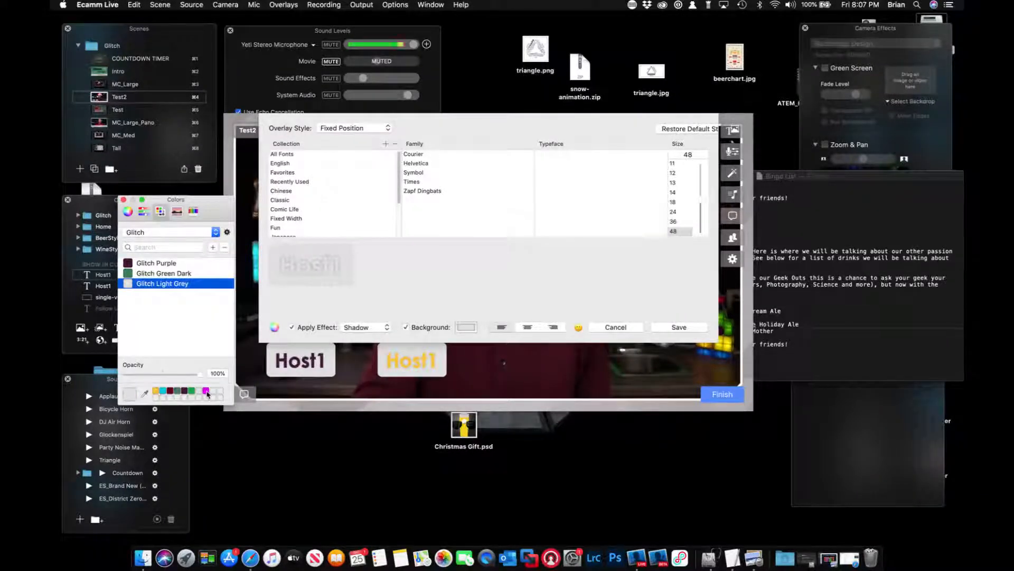
drag(208, 394, 207, 351)
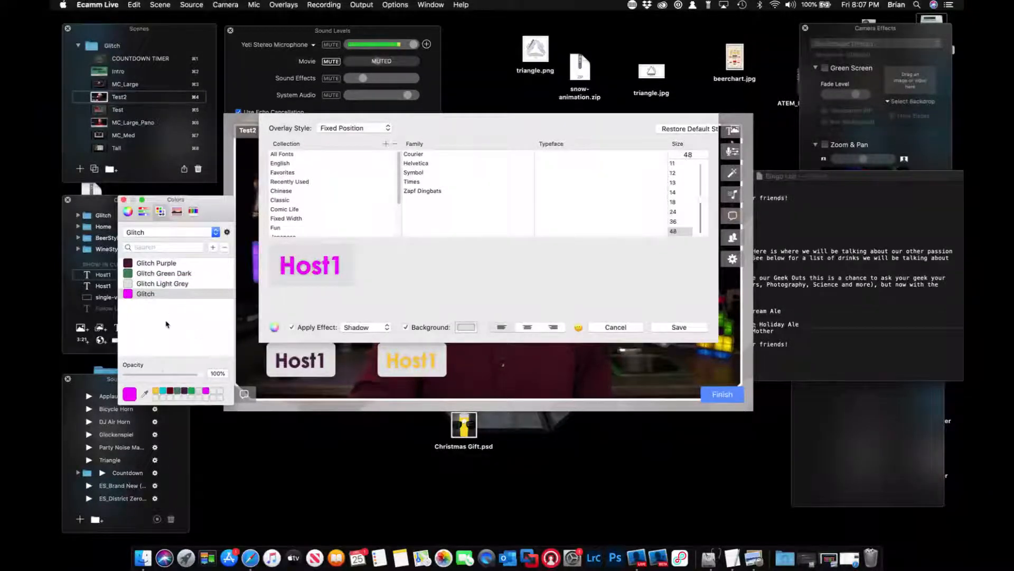
click(226, 247)
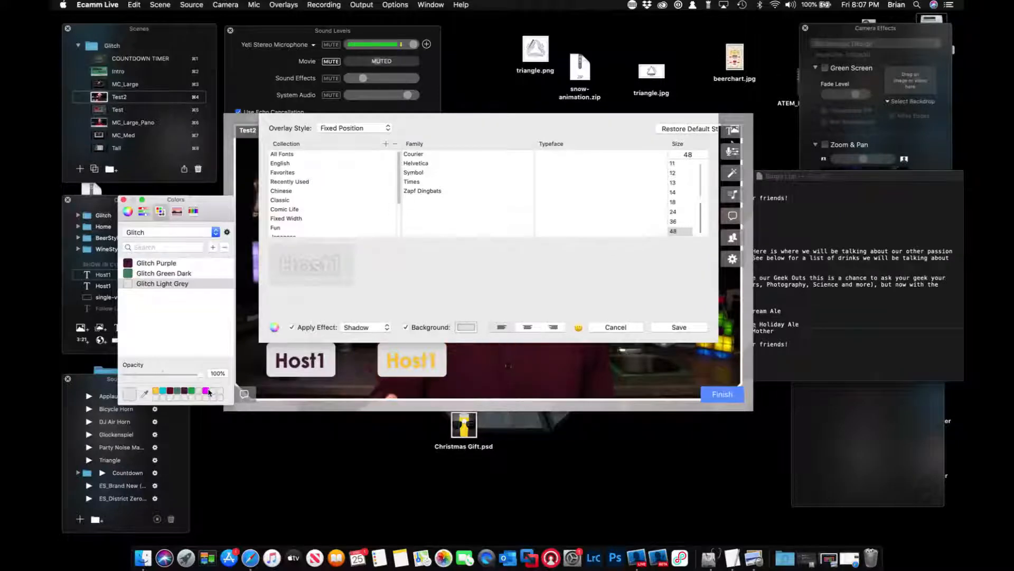
- Try the stored dark green, burgundy and dark purple swatches as the Host1 text colour alongside the colour wheel
click(143, 211)
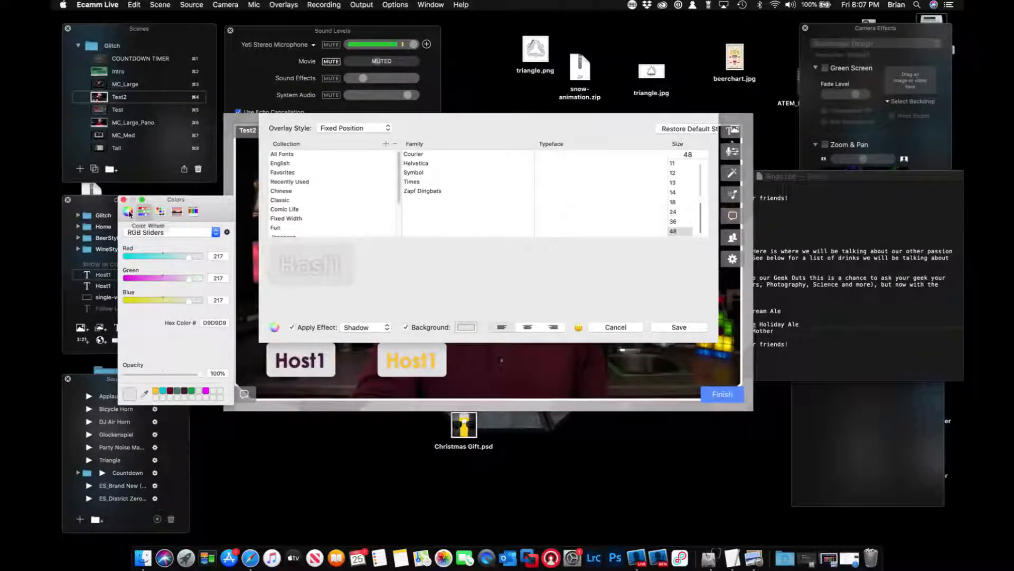
click(129, 212)
click(178, 391)
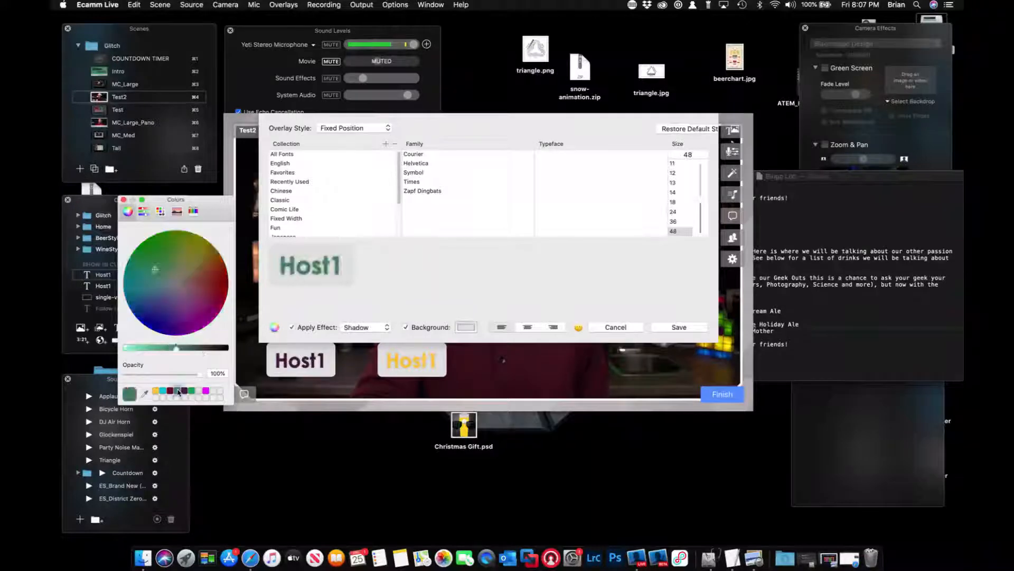
click(185, 390)
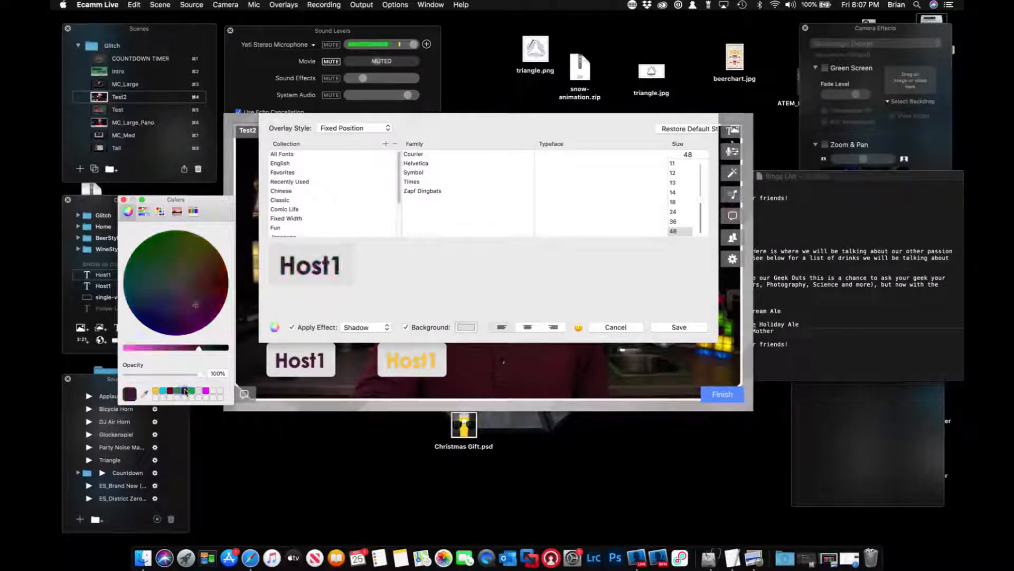
click(170, 392)
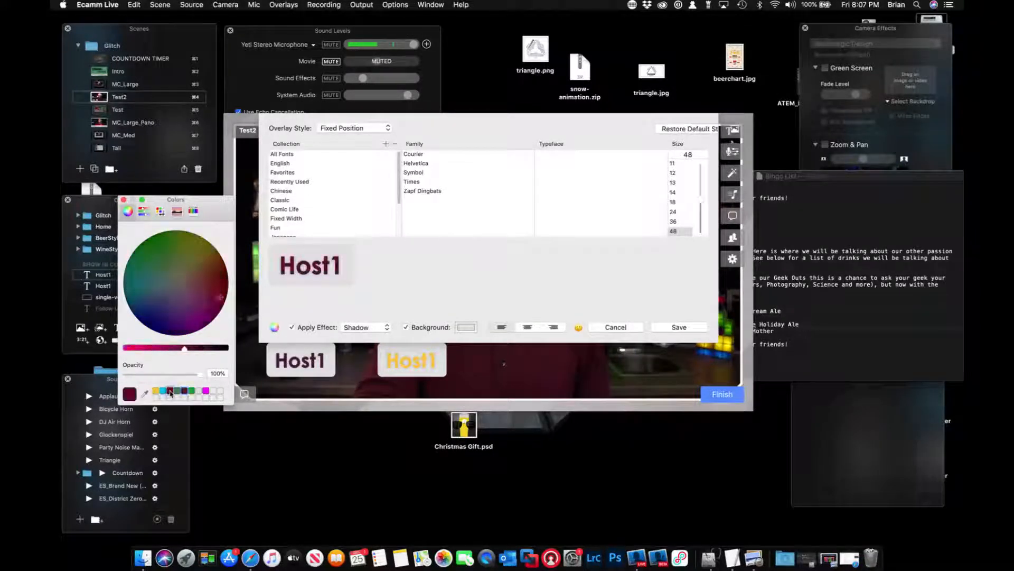
click(184, 392)
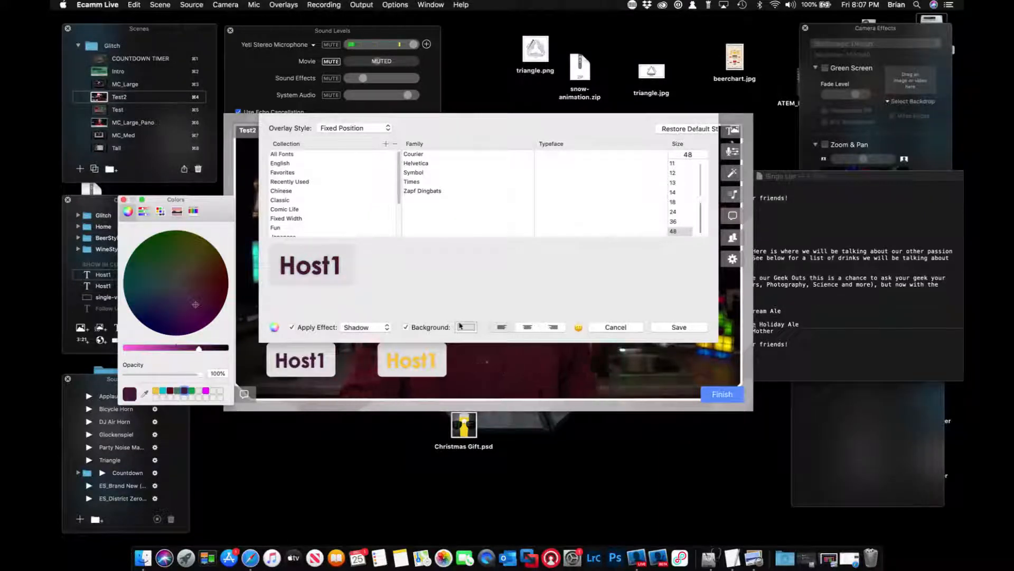
- Try the stored magenta and light grey swatches as the Host1 background colour, then cancel the overlay edit
click(465, 327)
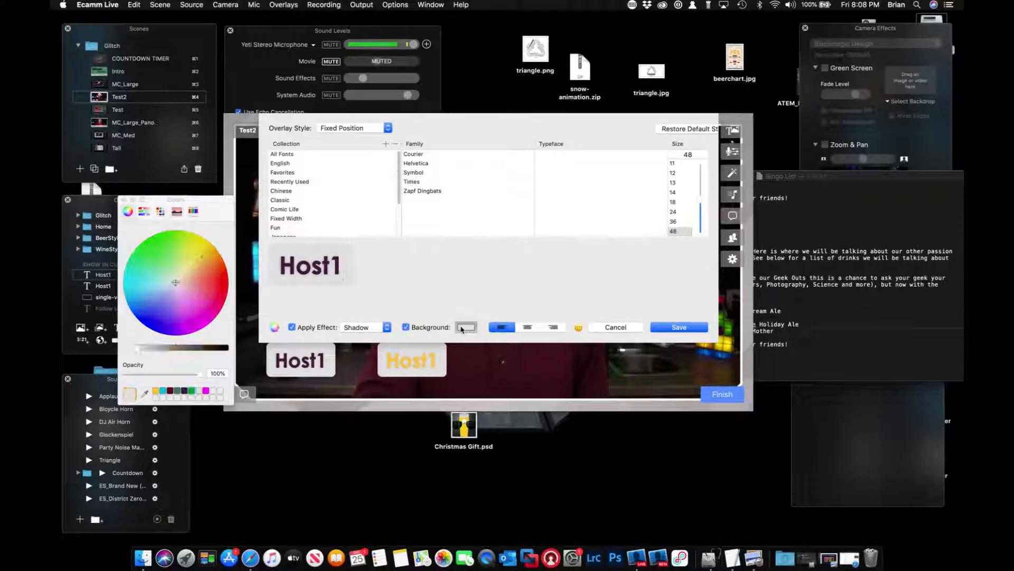
click(199, 391)
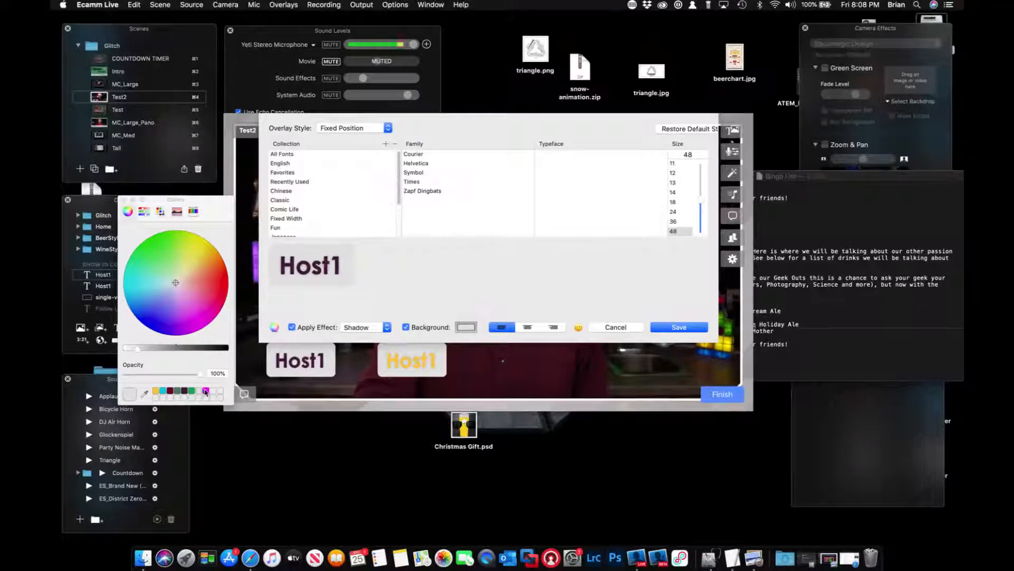
click(206, 391)
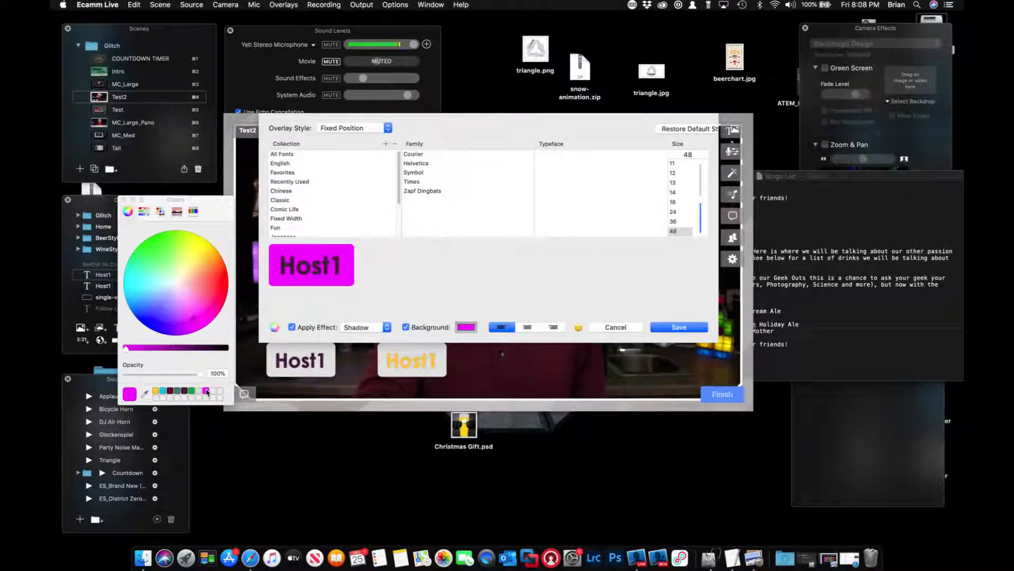
click(198, 392)
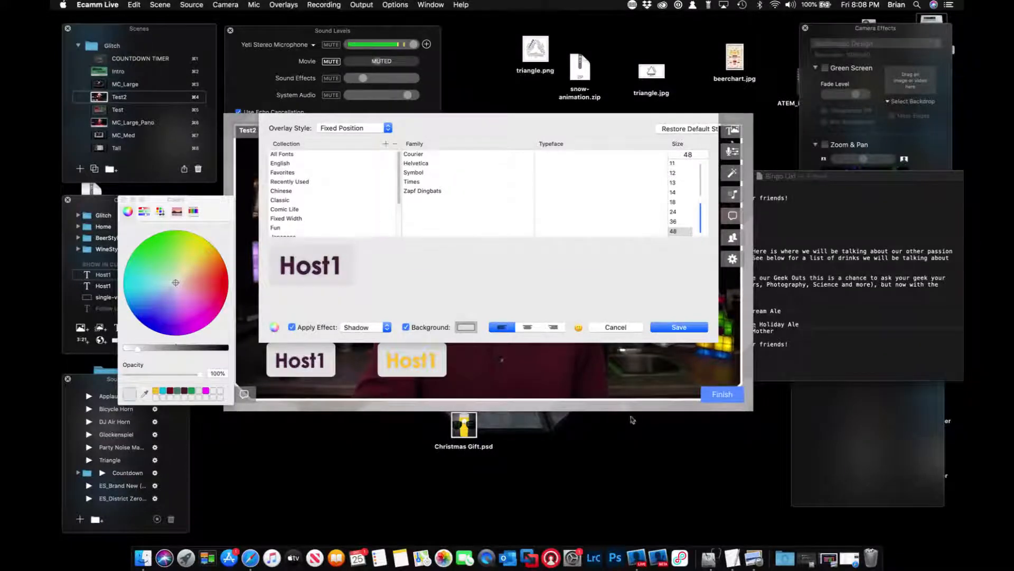
click(616, 327)
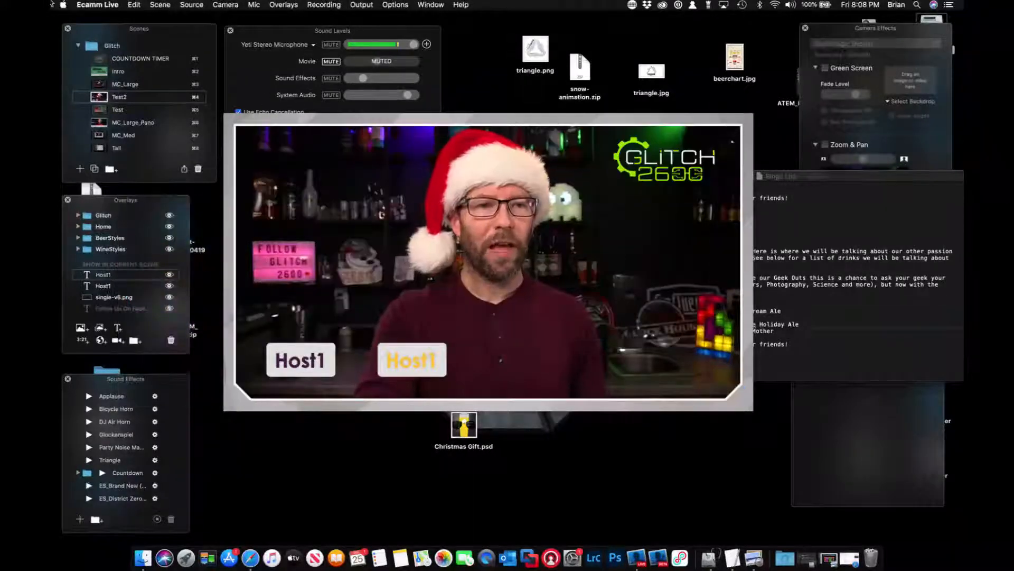
click(135, 5)
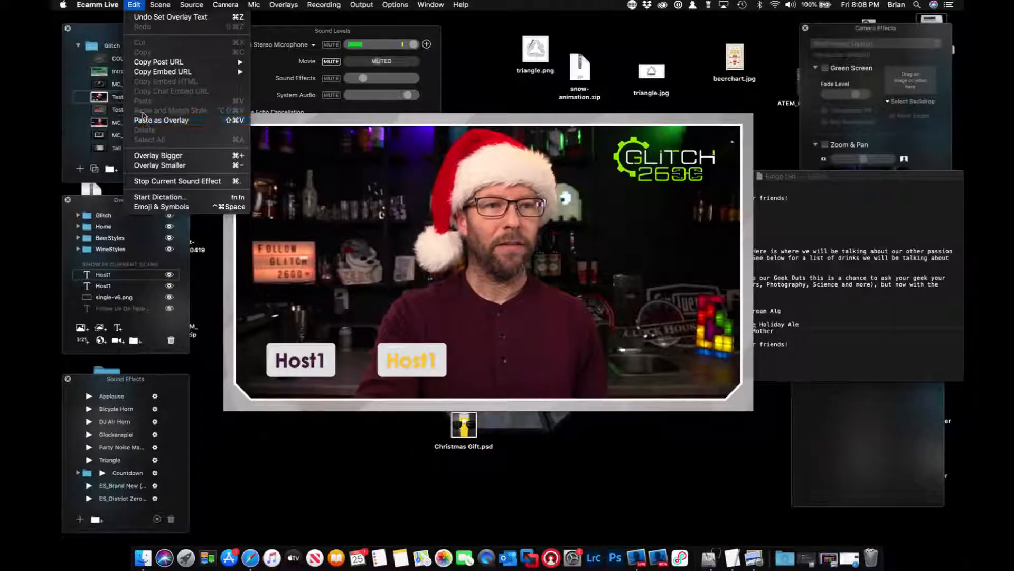
click(143, 121)
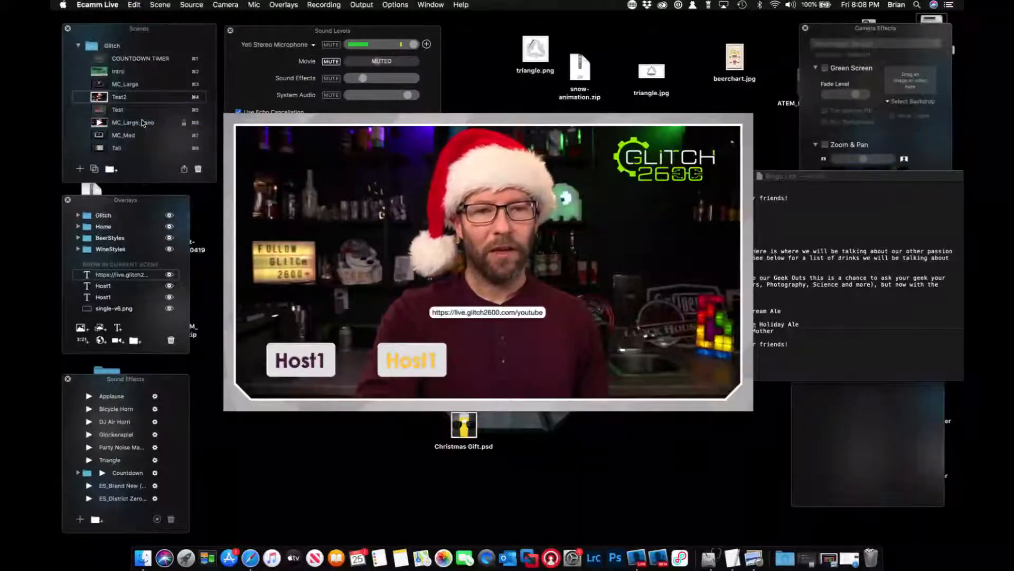
mouse_move(479, 309)
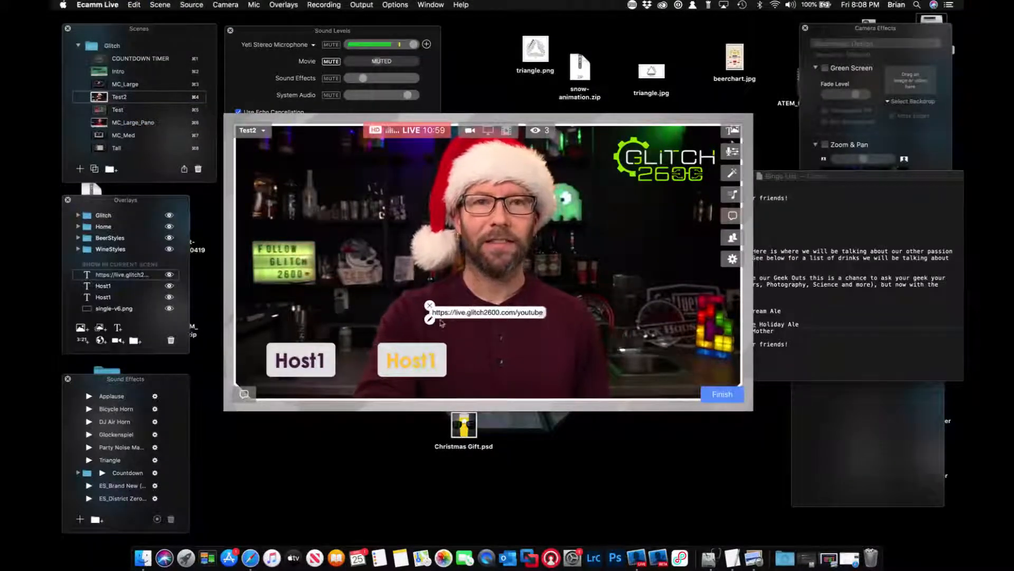
click(430, 319)
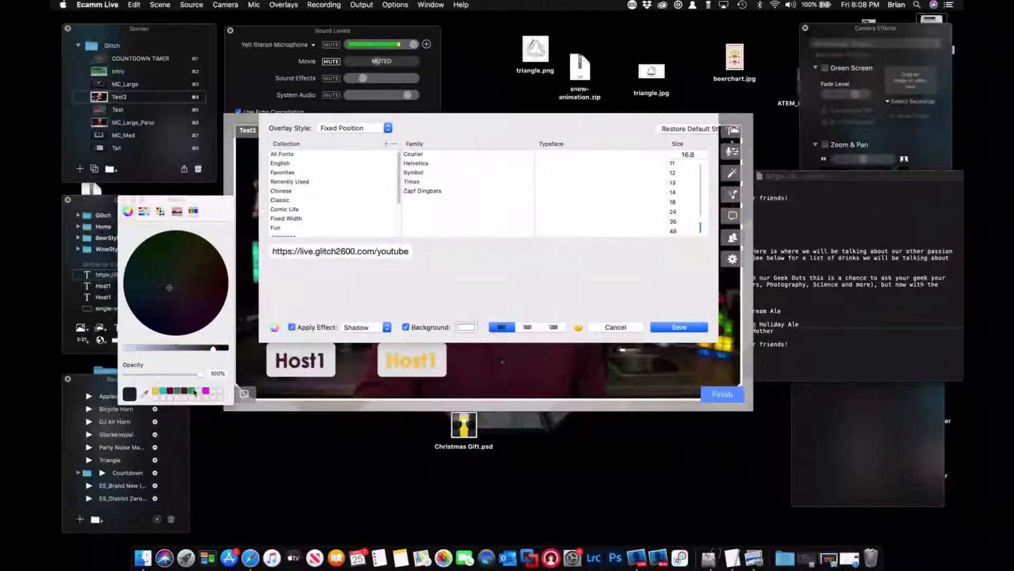
click(174, 398)
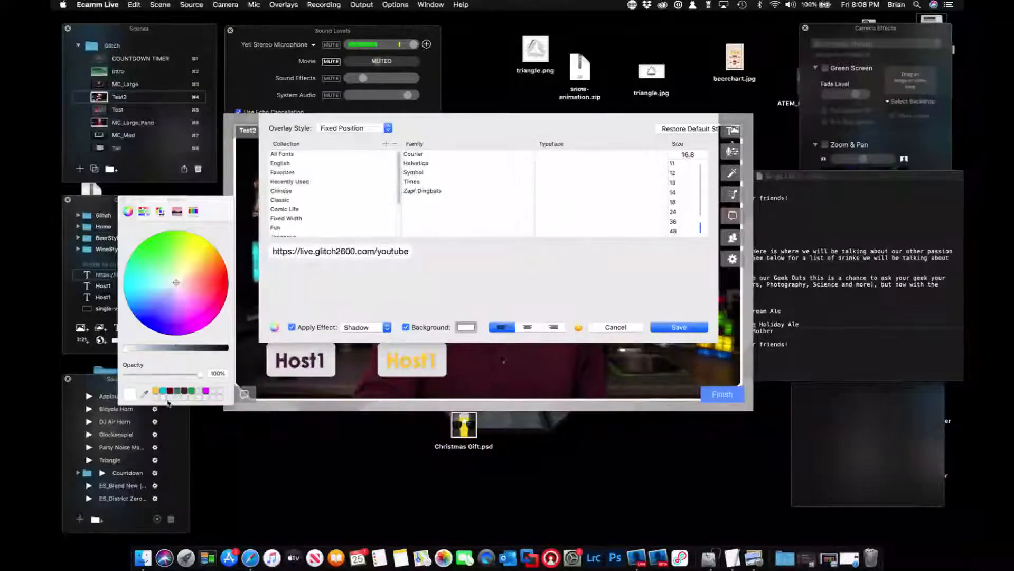
click(199, 391)
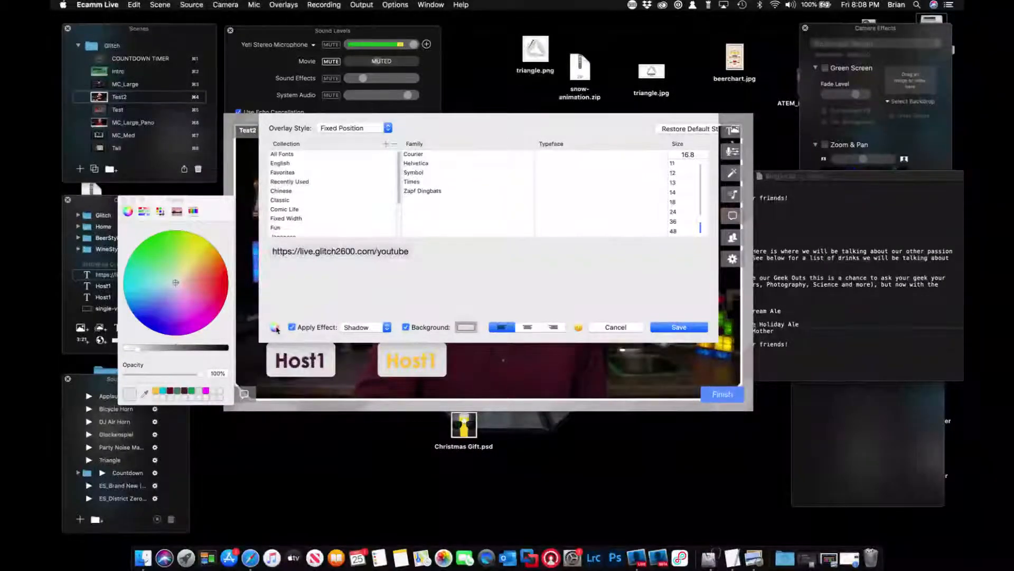
- Set the pasted link's live.glitch2600.com/youtube text to the stored dark purple swatch
click(123, 200)
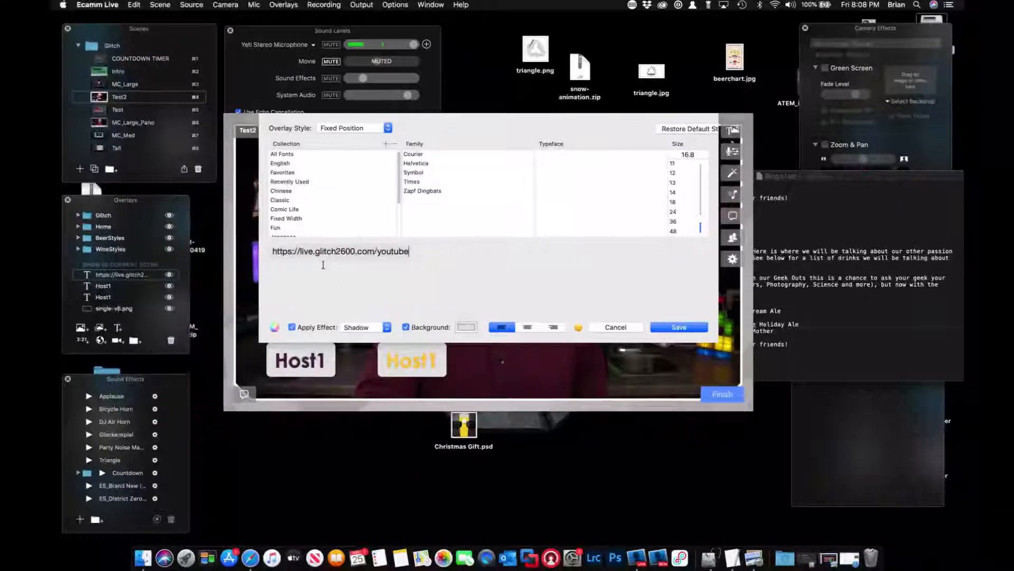
click(274, 327)
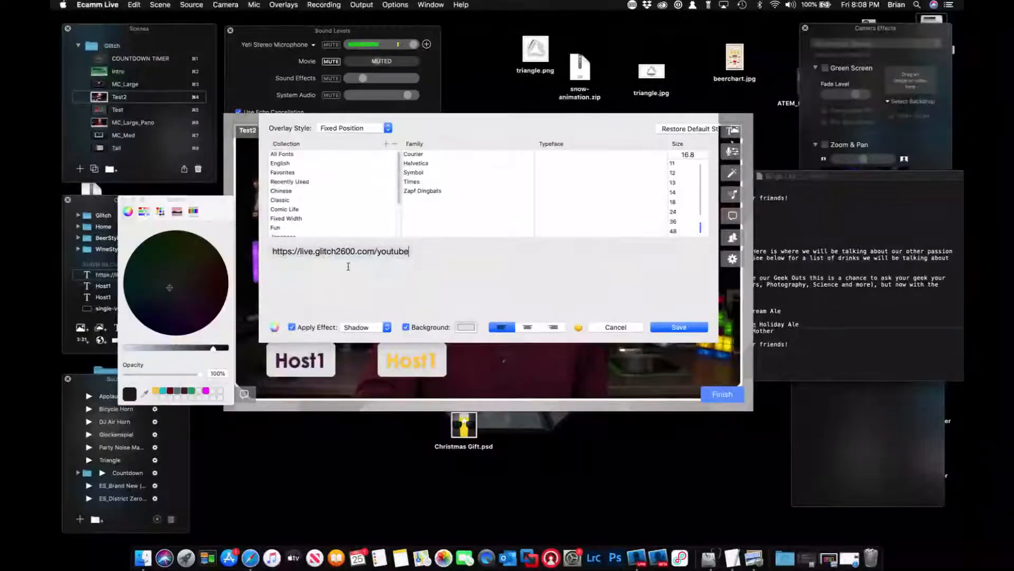
drag(411, 251, 284, 248)
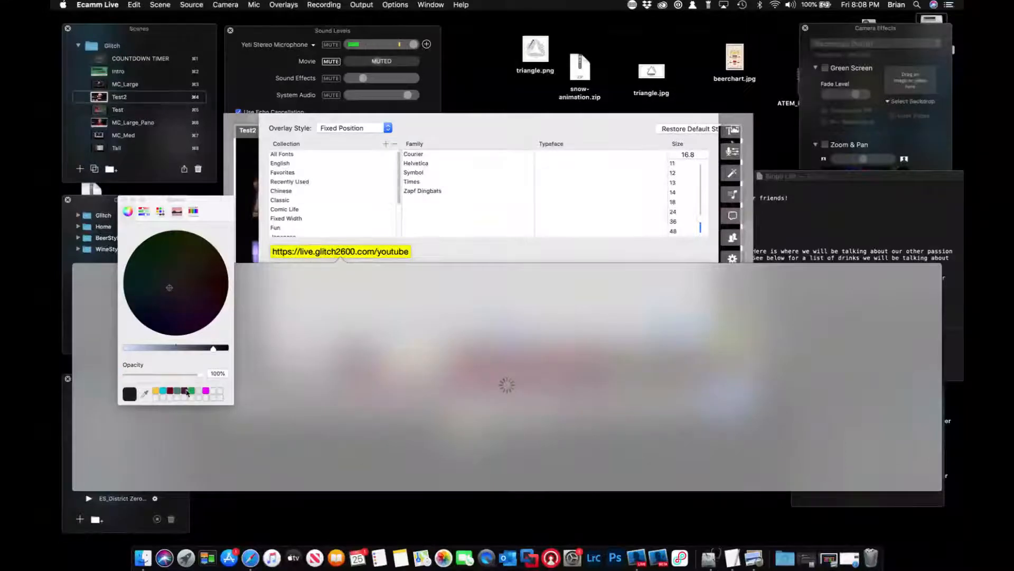
click(185, 391)
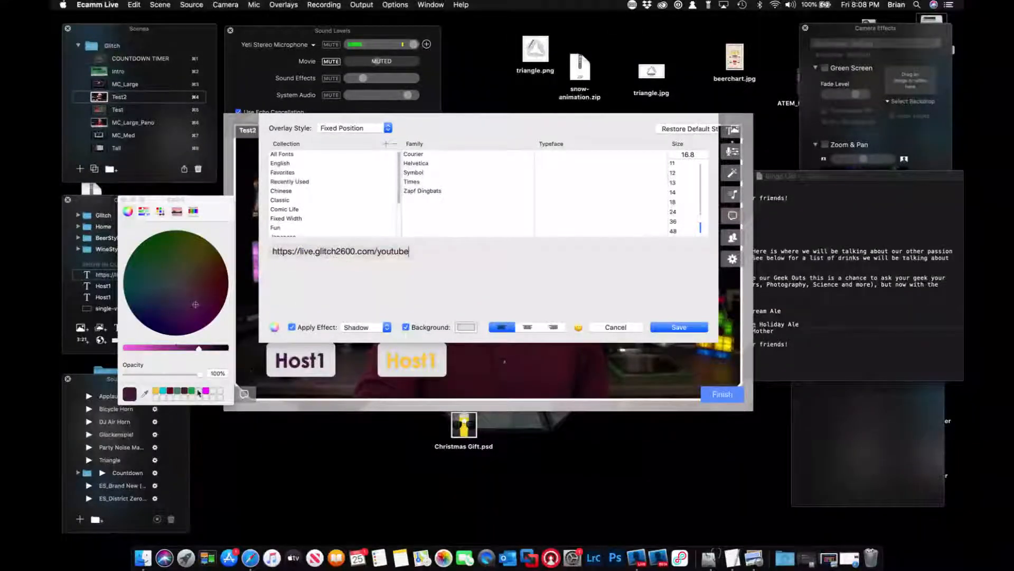
click(413, 257)
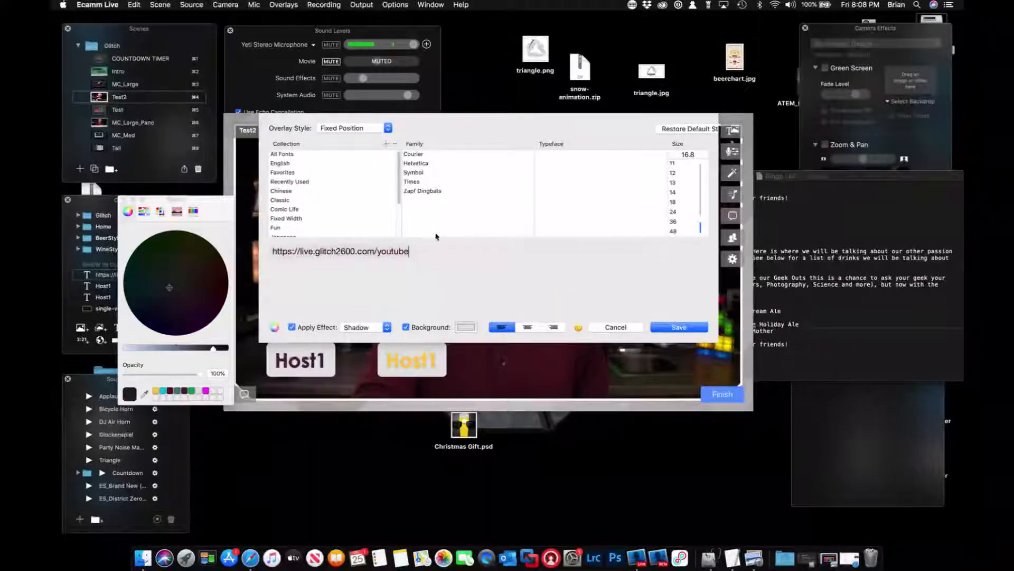
click(312, 251)
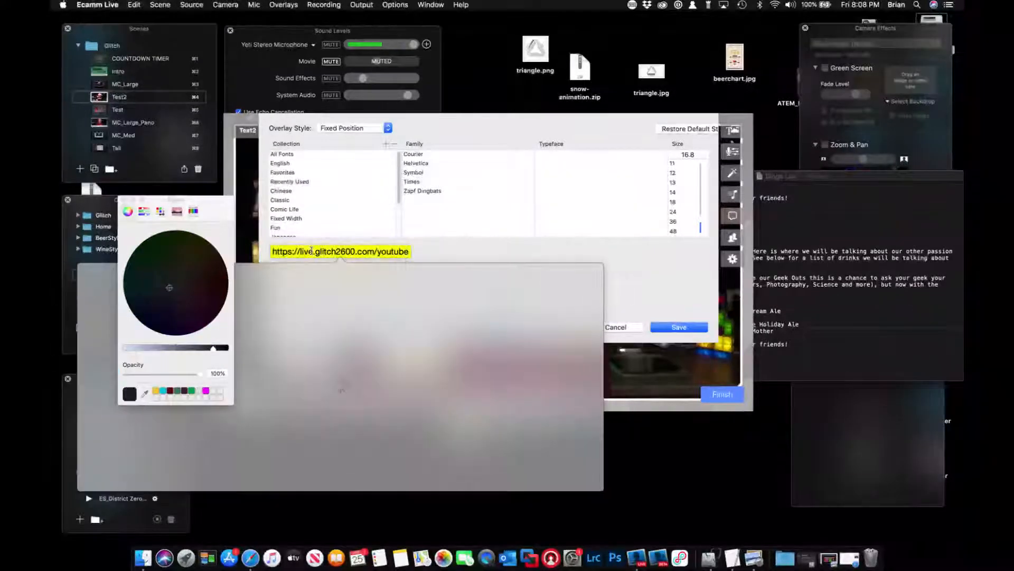
click(411, 251)
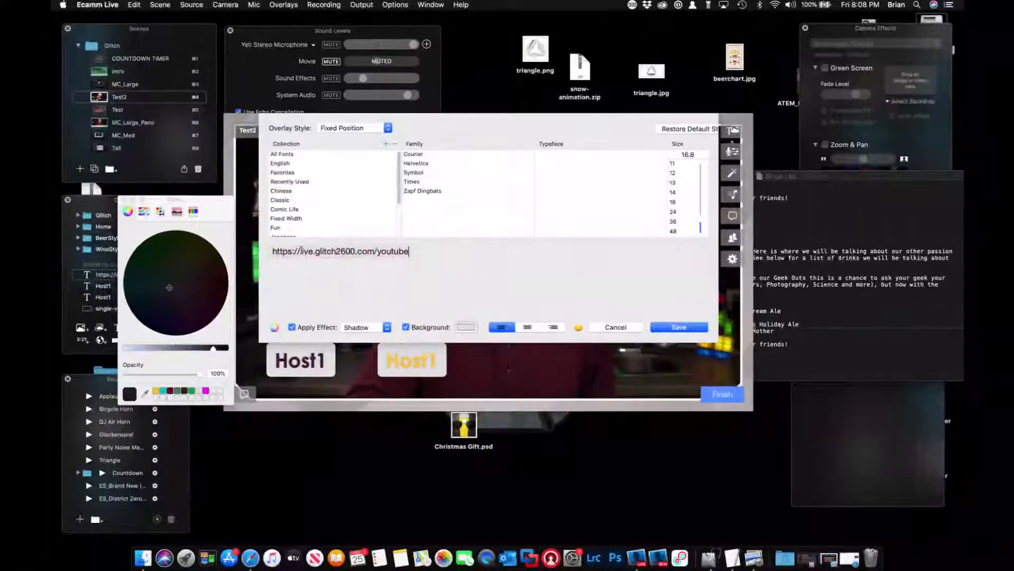
drag(300, 251, 379, 259)
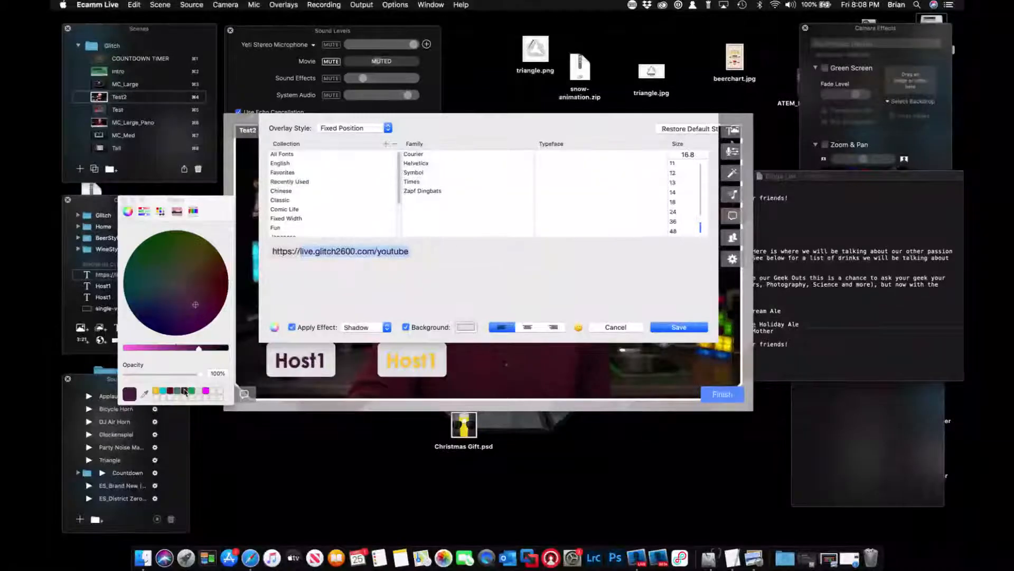
click(355, 260)
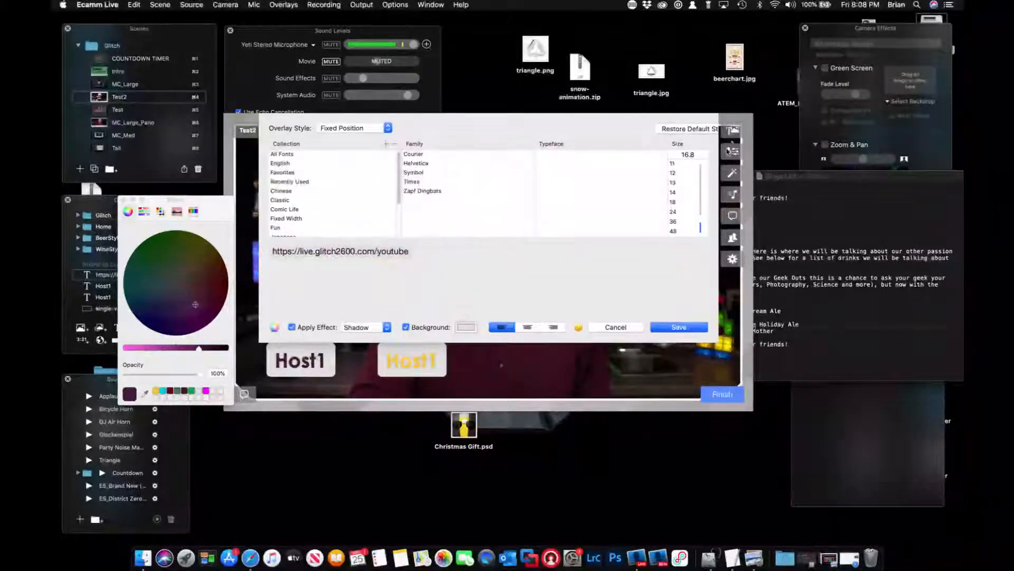
- Try the link text at sizes 18 and 14 and in the Courier font
click(677, 203)
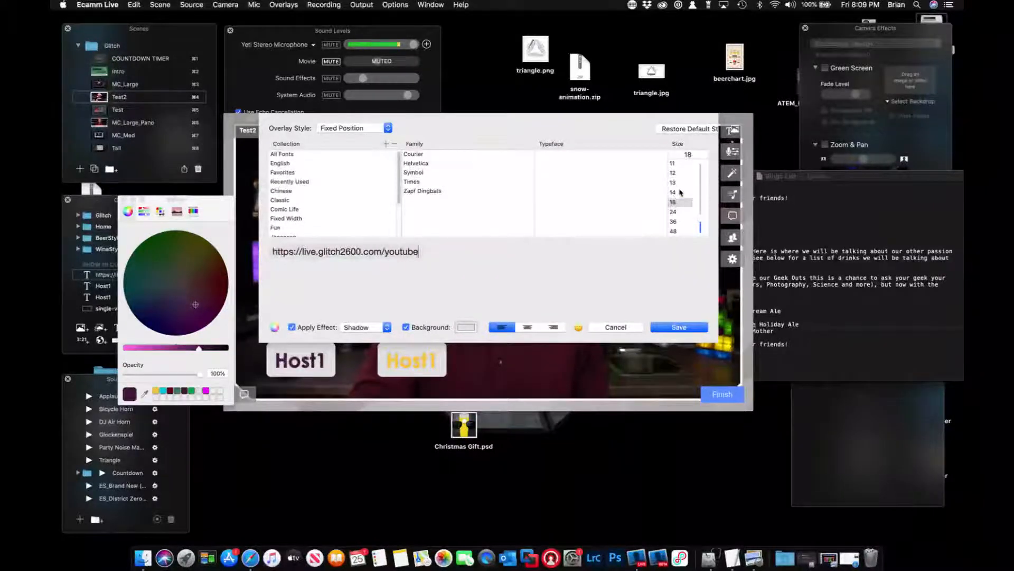
click(675, 193)
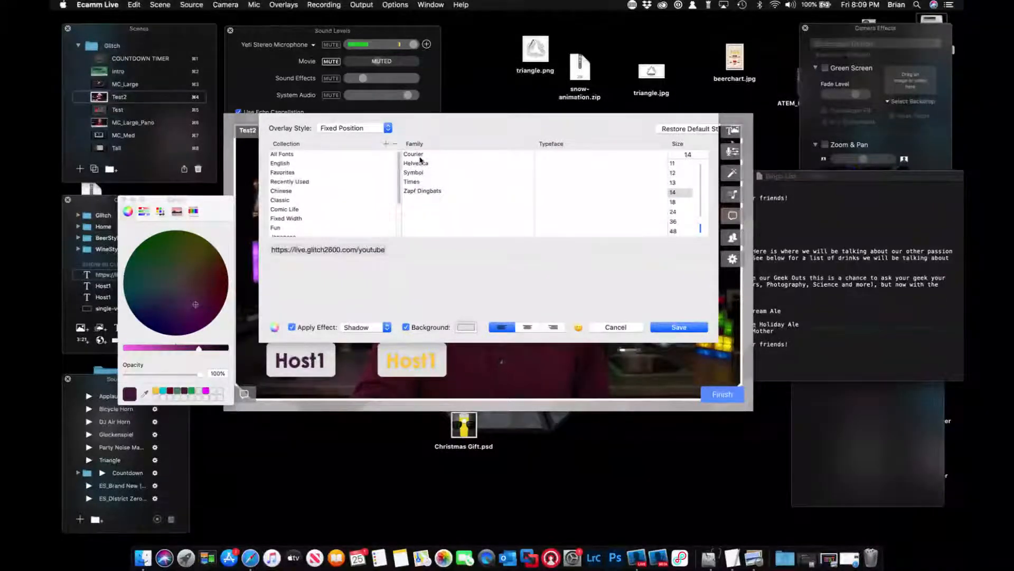
click(419, 155)
- Set the link text's font to Papyrus from the Fun collection at size 24, trying Herculanum first
scroll(310, 174, down, 5)
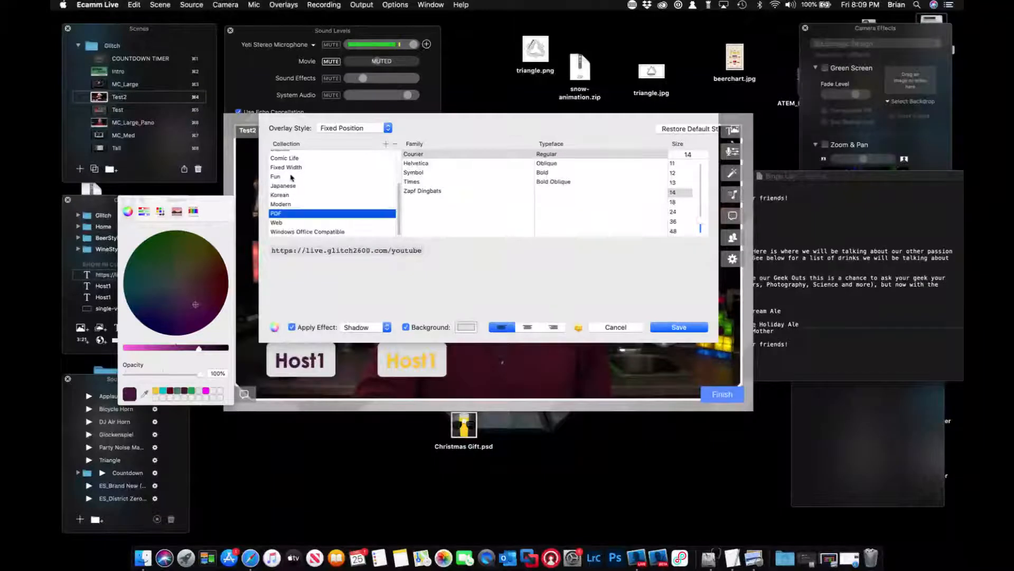
click(292, 177)
click(415, 165)
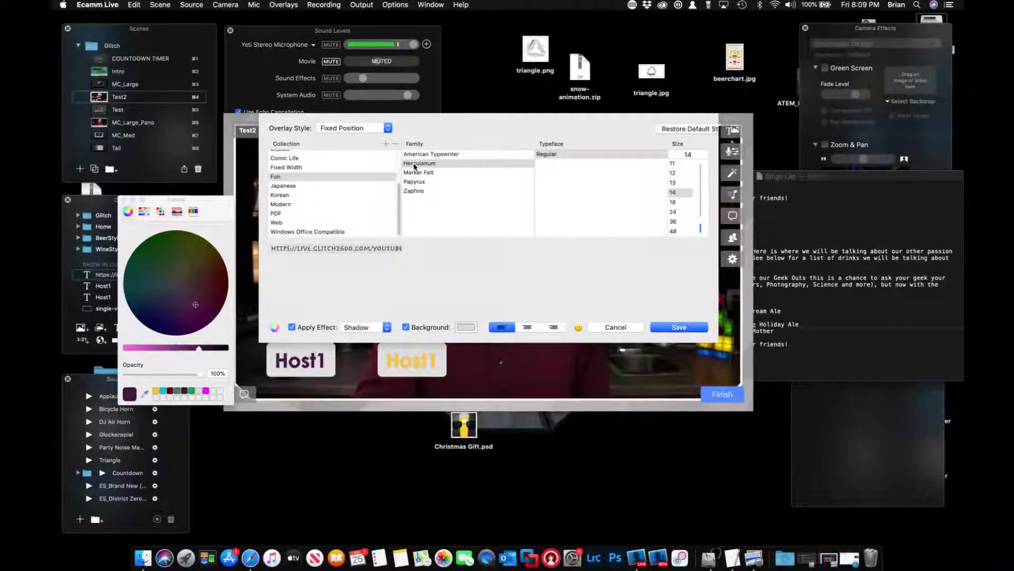
click(414, 182)
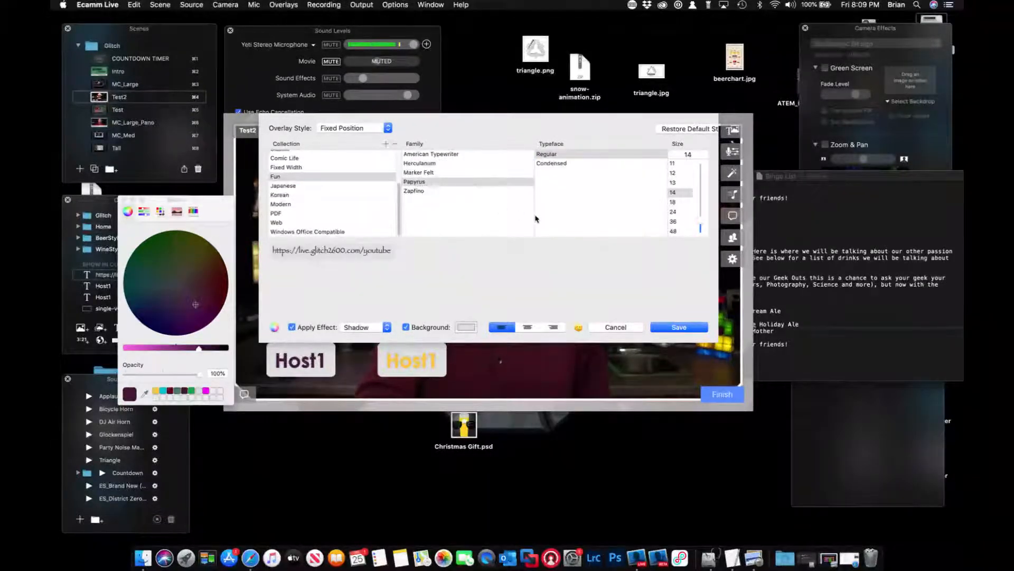
click(680, 213)
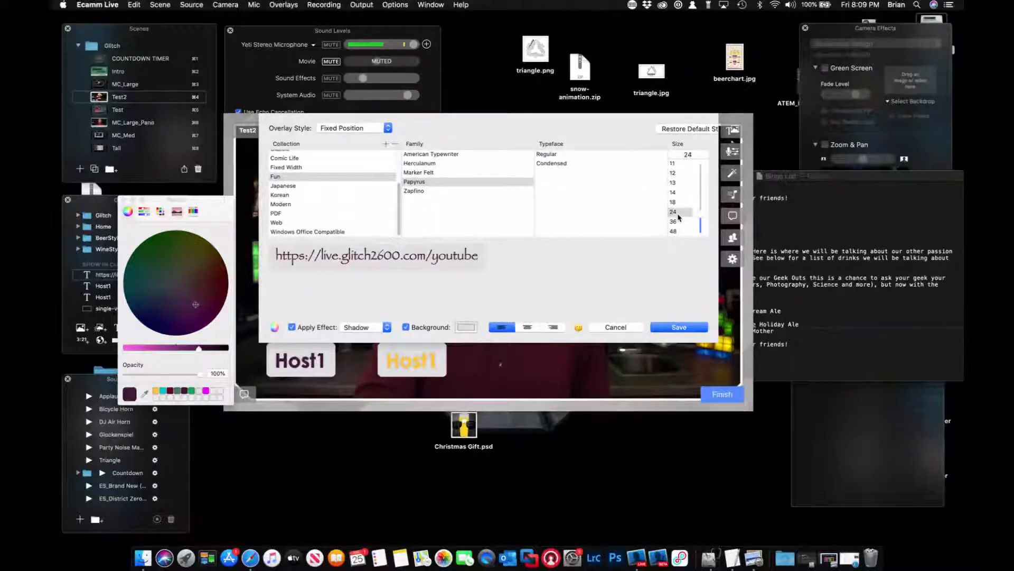
- Set the link text's size to 36 and add a new font collection named Glitch
click(676, 223)
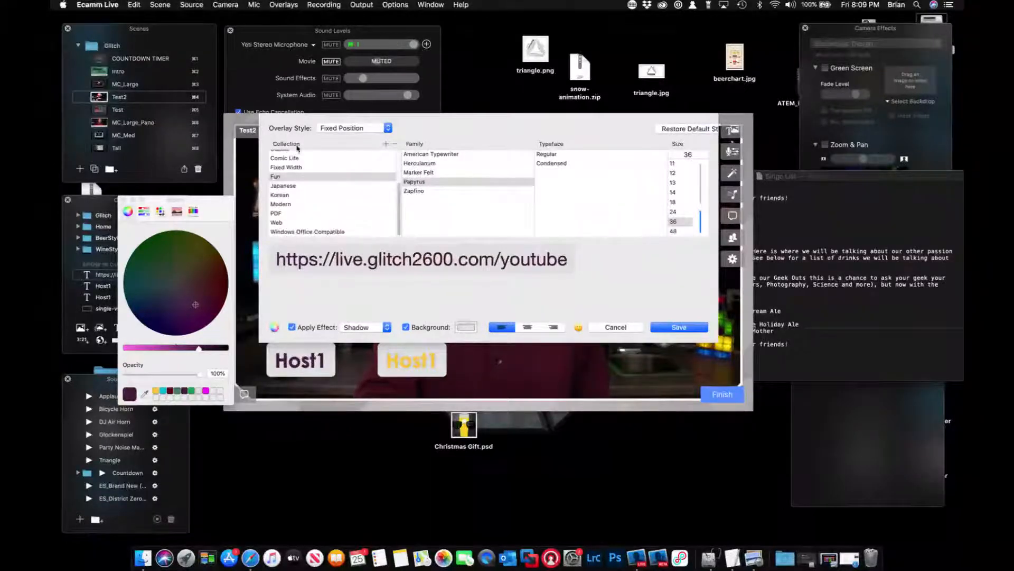
click(386, 144)
text(Glitch)
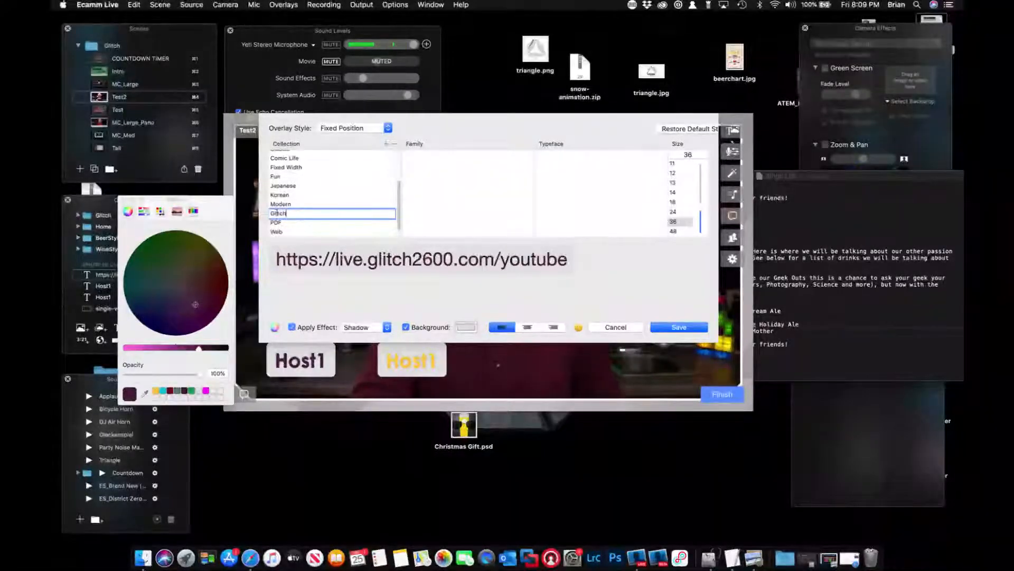
click(283, 226)
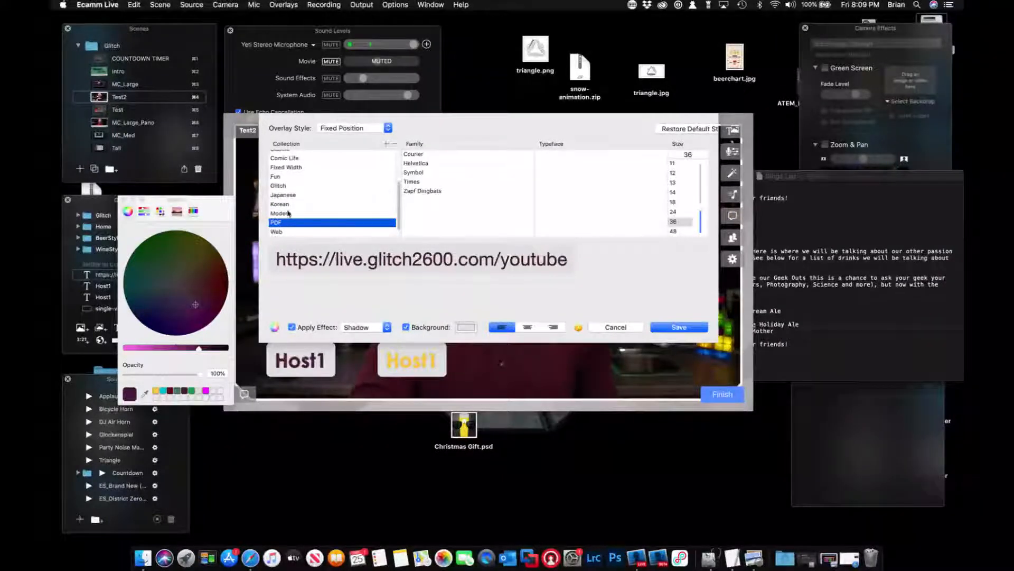
- Add the Papyrus family from the Fun collection to the Glitch collection and save the link overlay
click(281, 187)
click(275, 195)
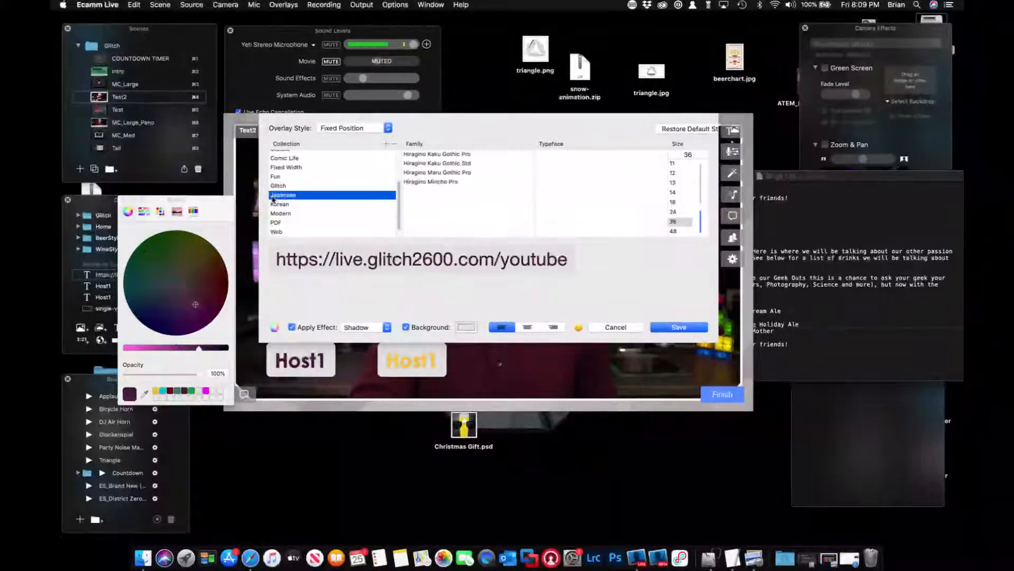
click(276, 176)
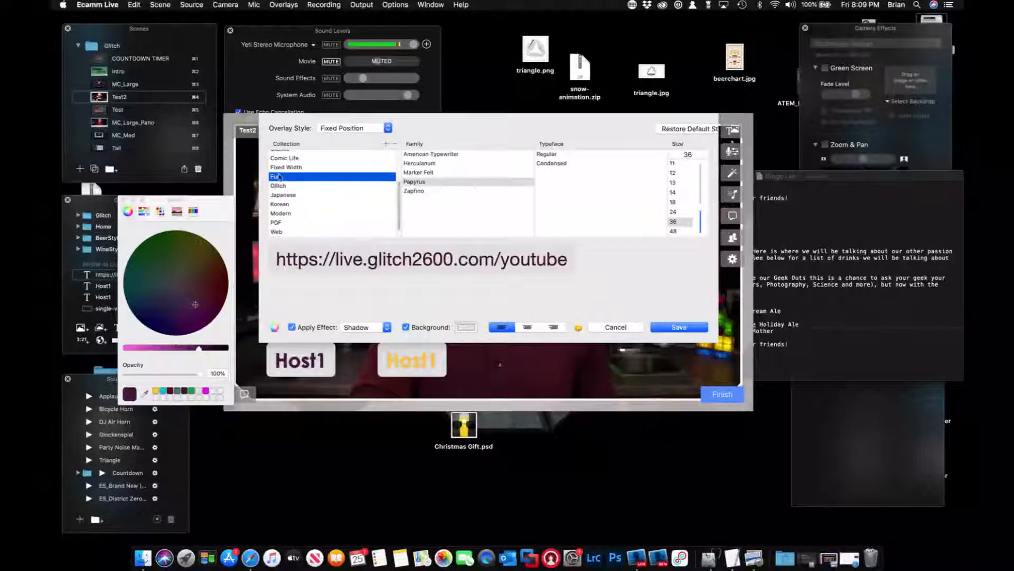
click(418, 182)
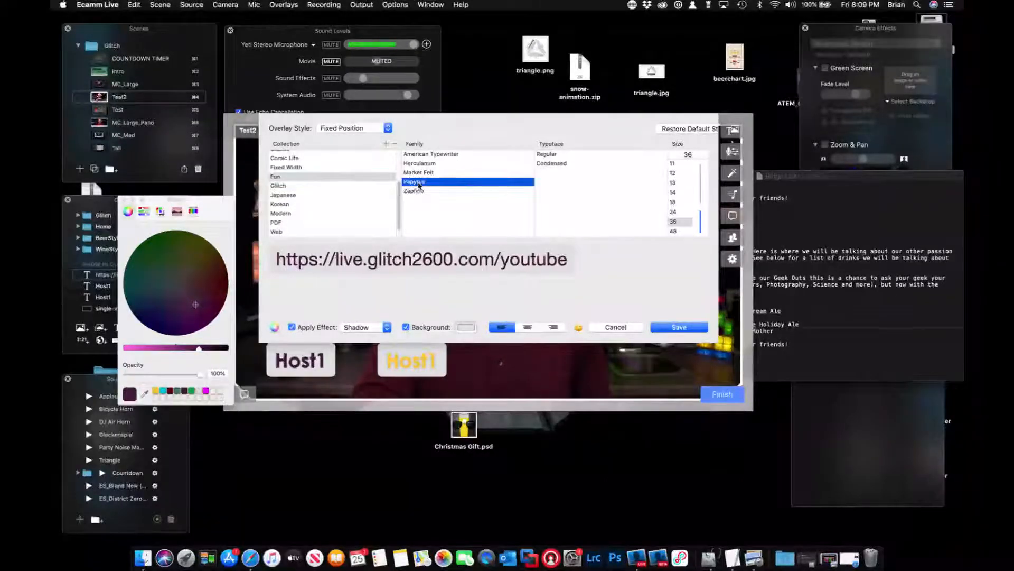
click(278, 188)
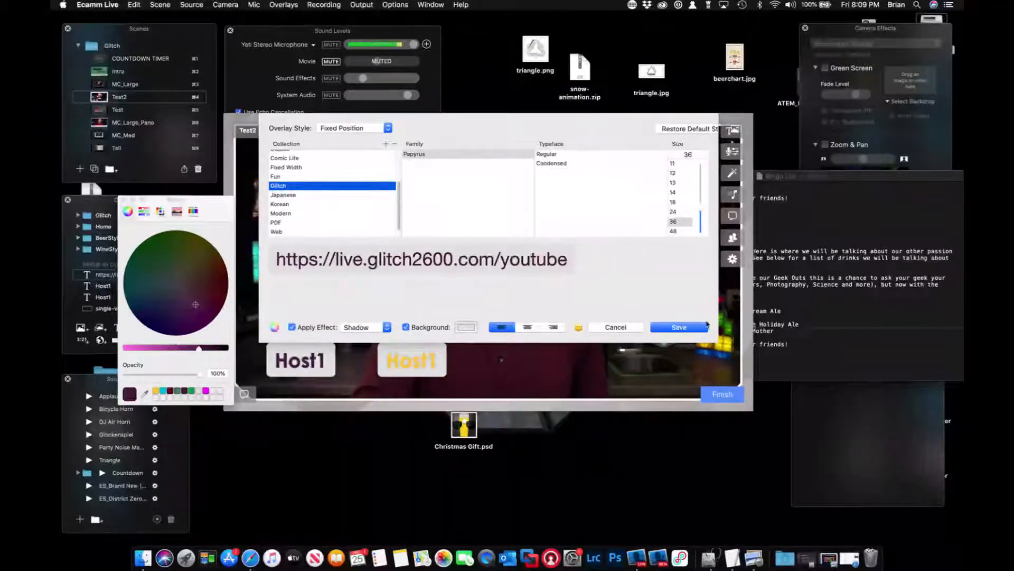
click(677, 328)
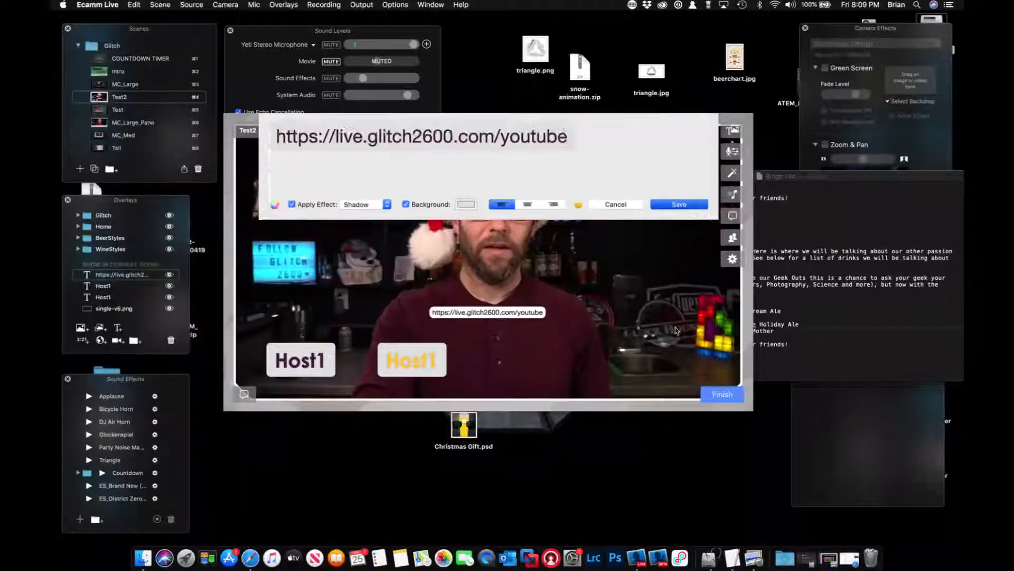
mouse_move(293, 355)
click(267, 366)
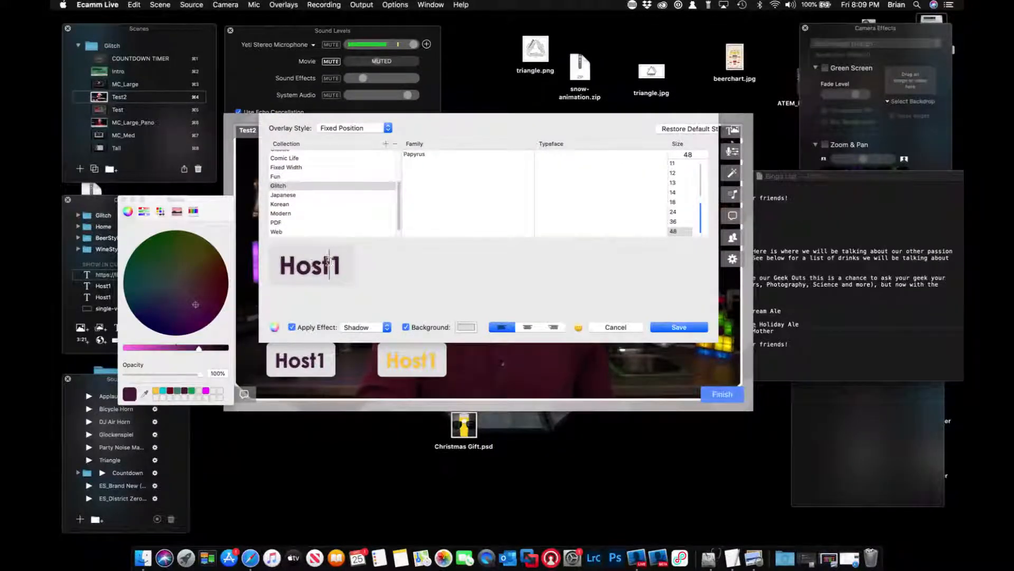
double_click(313, 263)
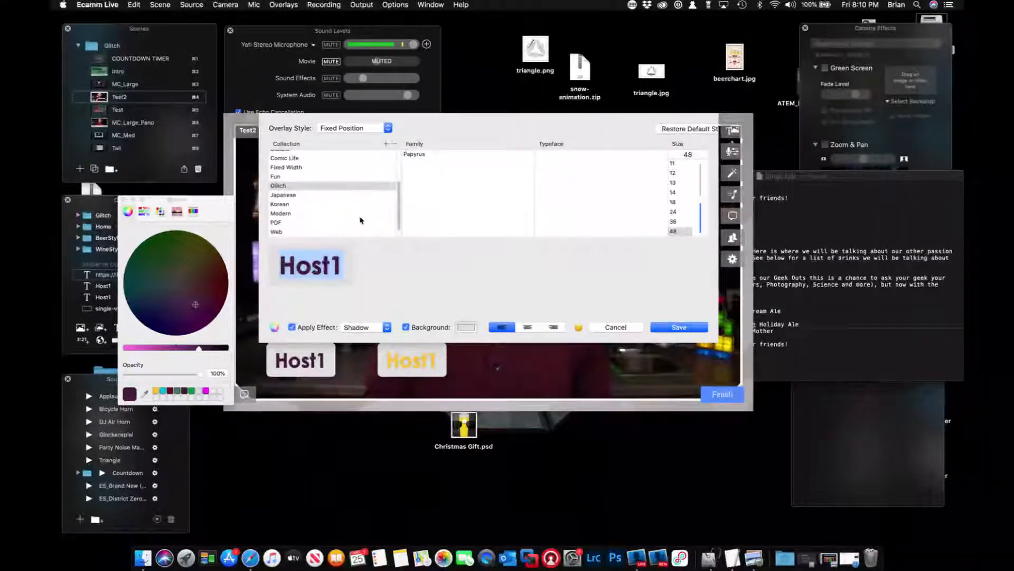
click(612, 327)
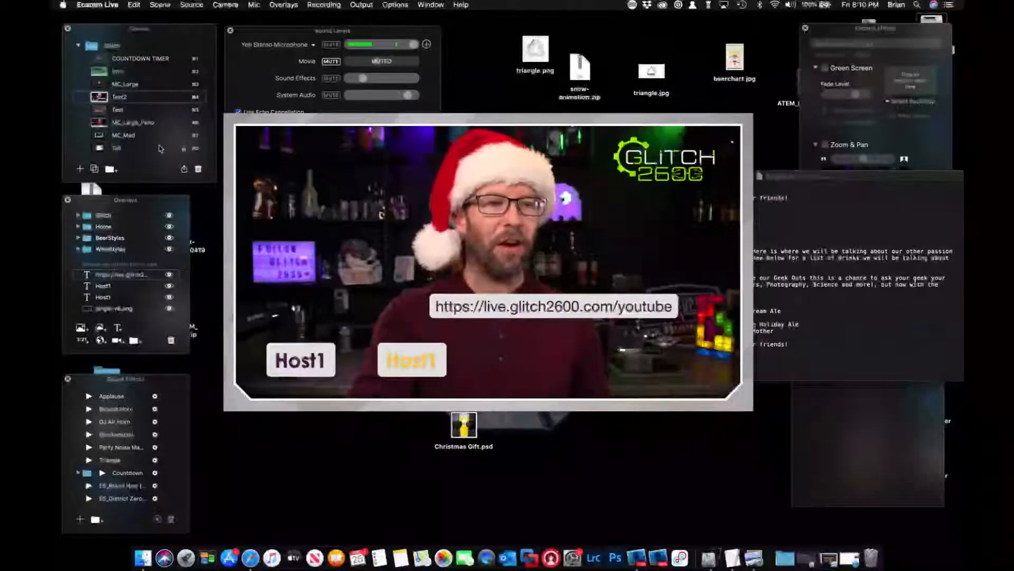
- Switch to the MC_Large scene and turn off Live Demo Mode
click(105, 85)
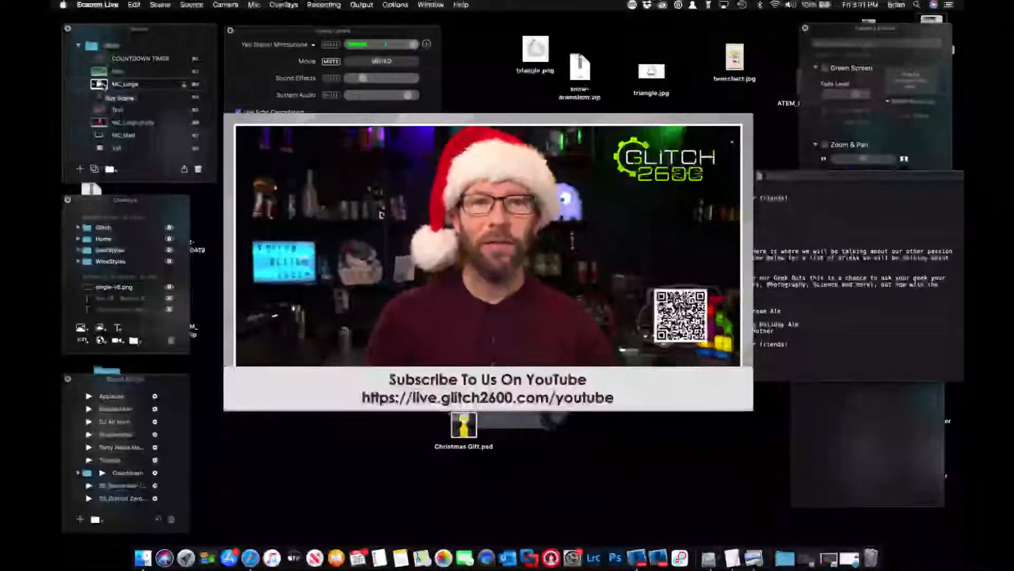
click(395, 5)
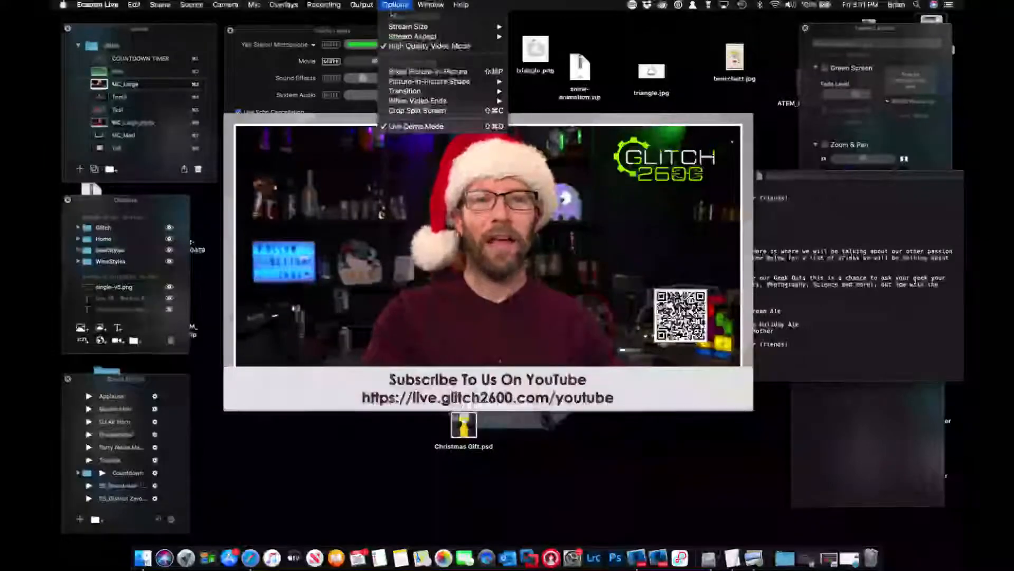
click(417, 127)
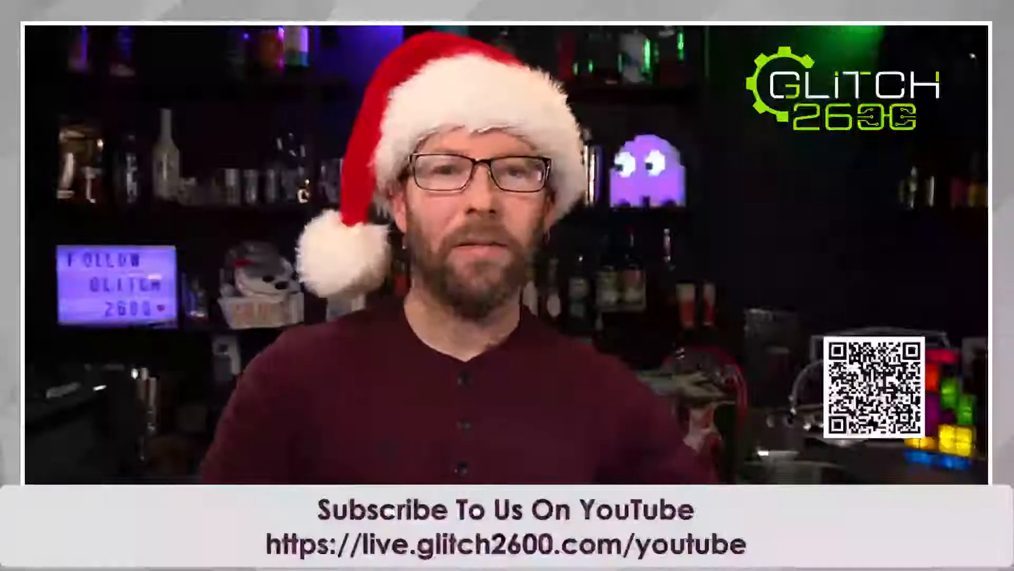